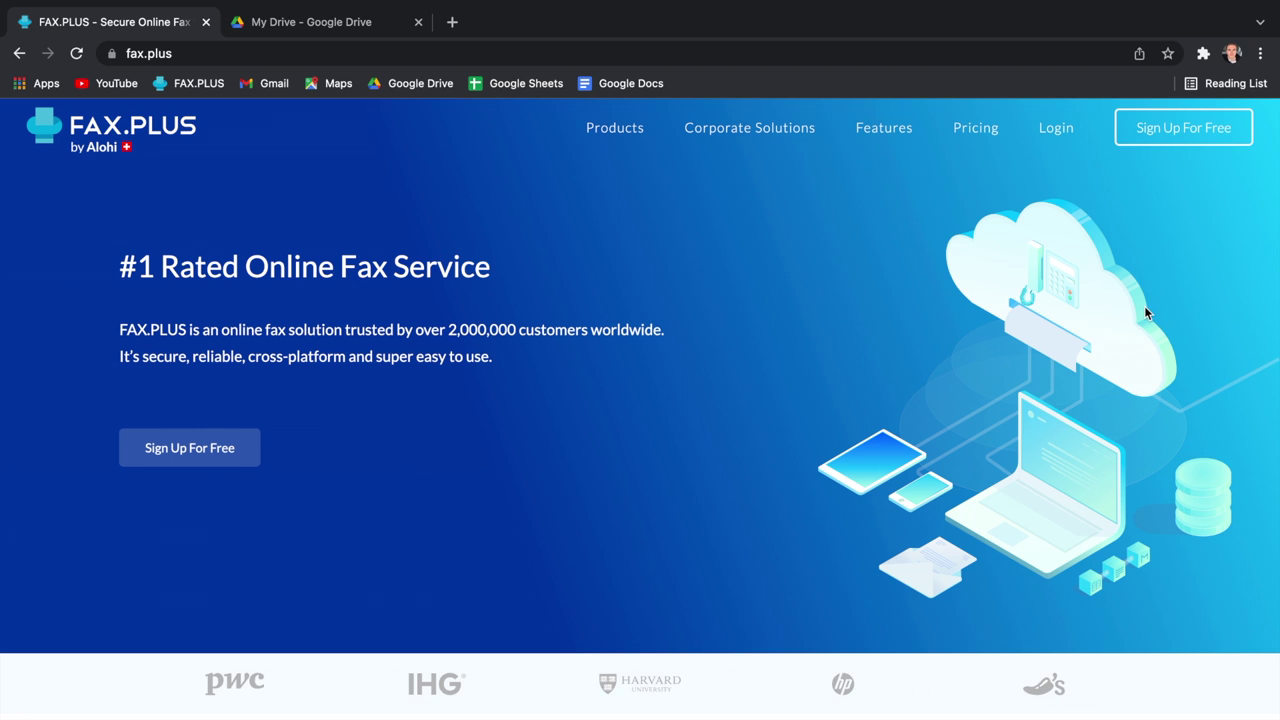
Step: Sign in to the FAX.PLUS account and return to the homepage via the logo
{"action": "left_click", "coordinate": [1057, 128]}
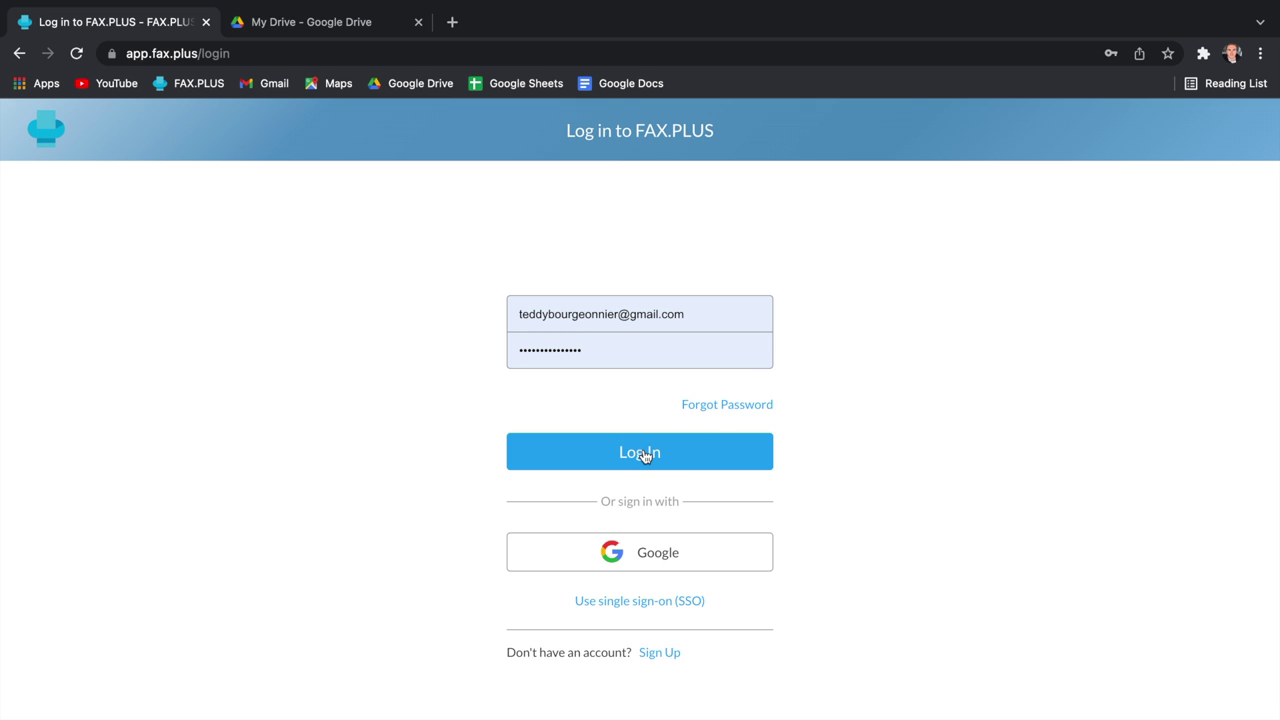
{"action": "left_click", "coordinate": [641, 452]}
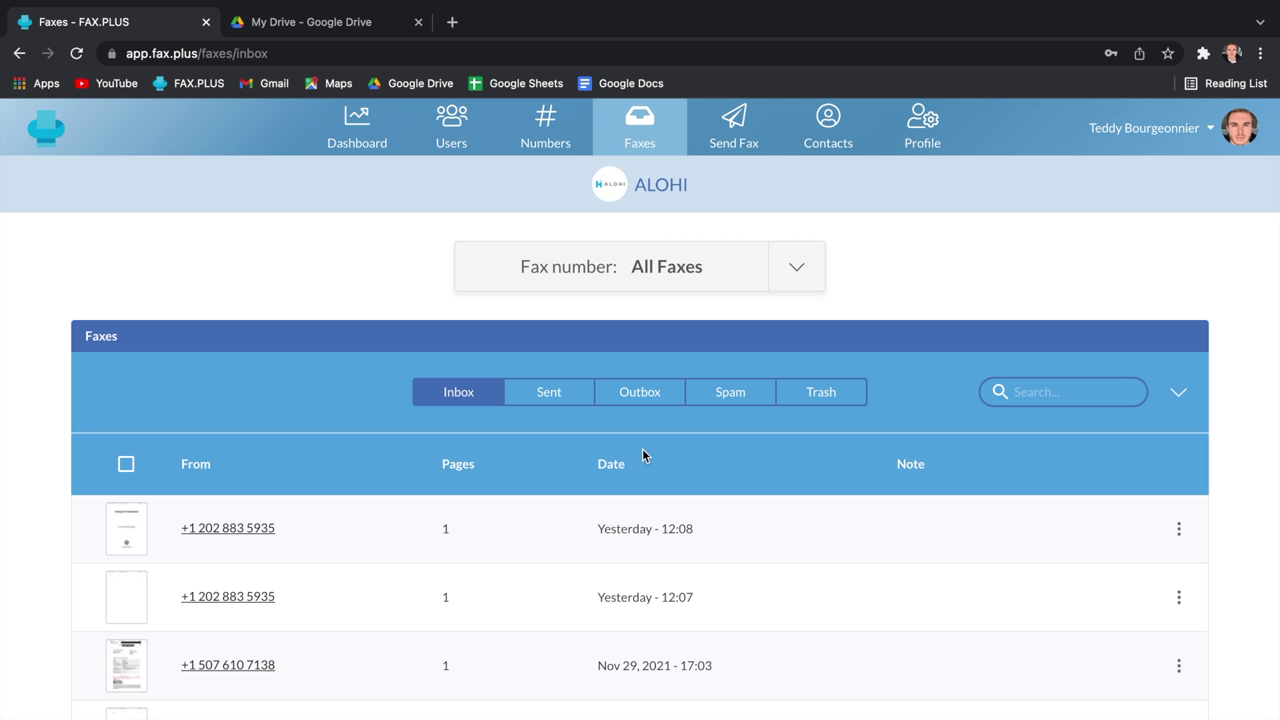
{"action": "left_click", "coordinate": [62, 145]}
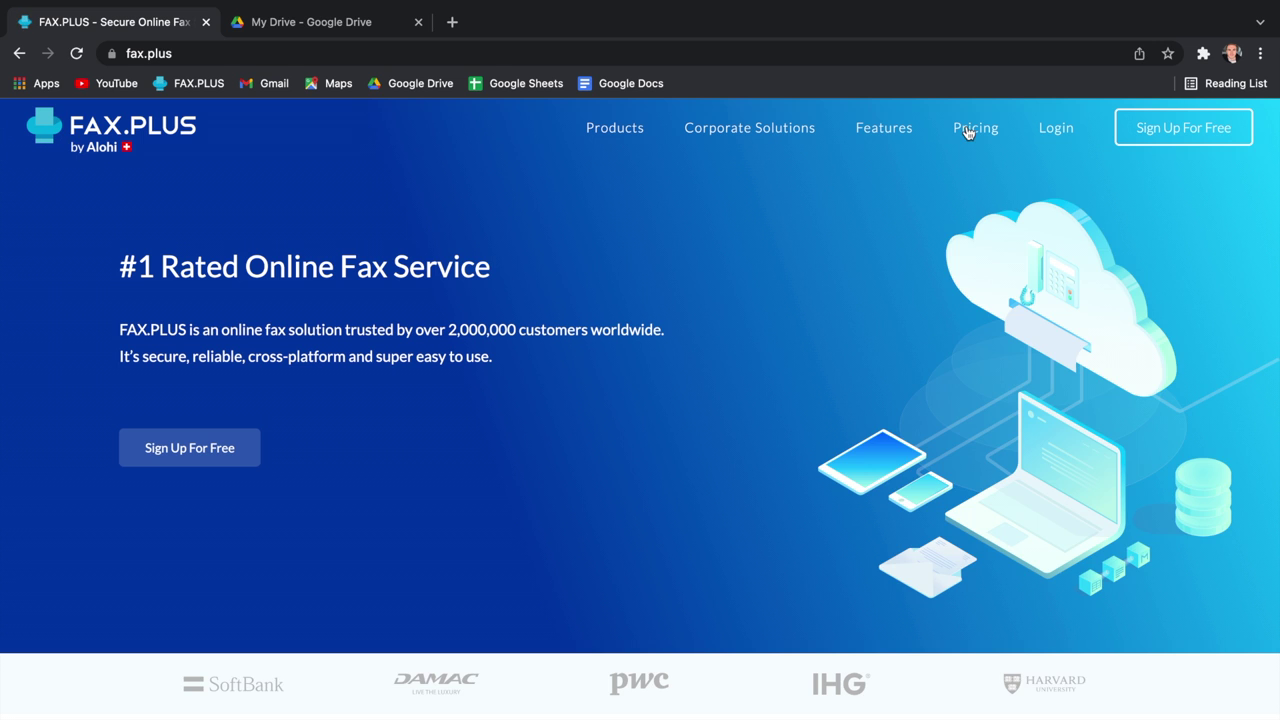
Step: Browse the pricing plans table, log back in, and open a new browser tab
{"action": "left_click", "coordinate": [967, 133]}
{"action": "scroll", "coordinate": [585, 355], "scroll_direction": "down", "scroll_amount": 2}
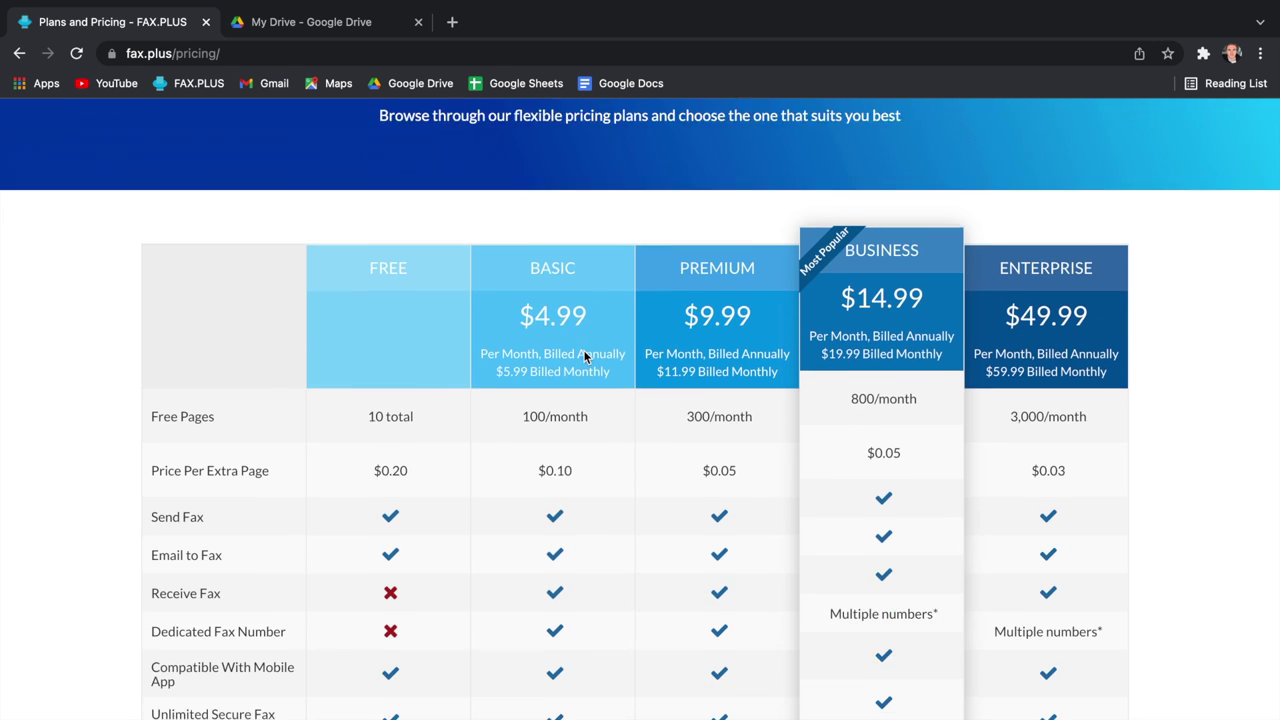
{"action": "scroll", "coordinate": [583, 349], "scroll_direction": "down", "scroll_amount": 1}
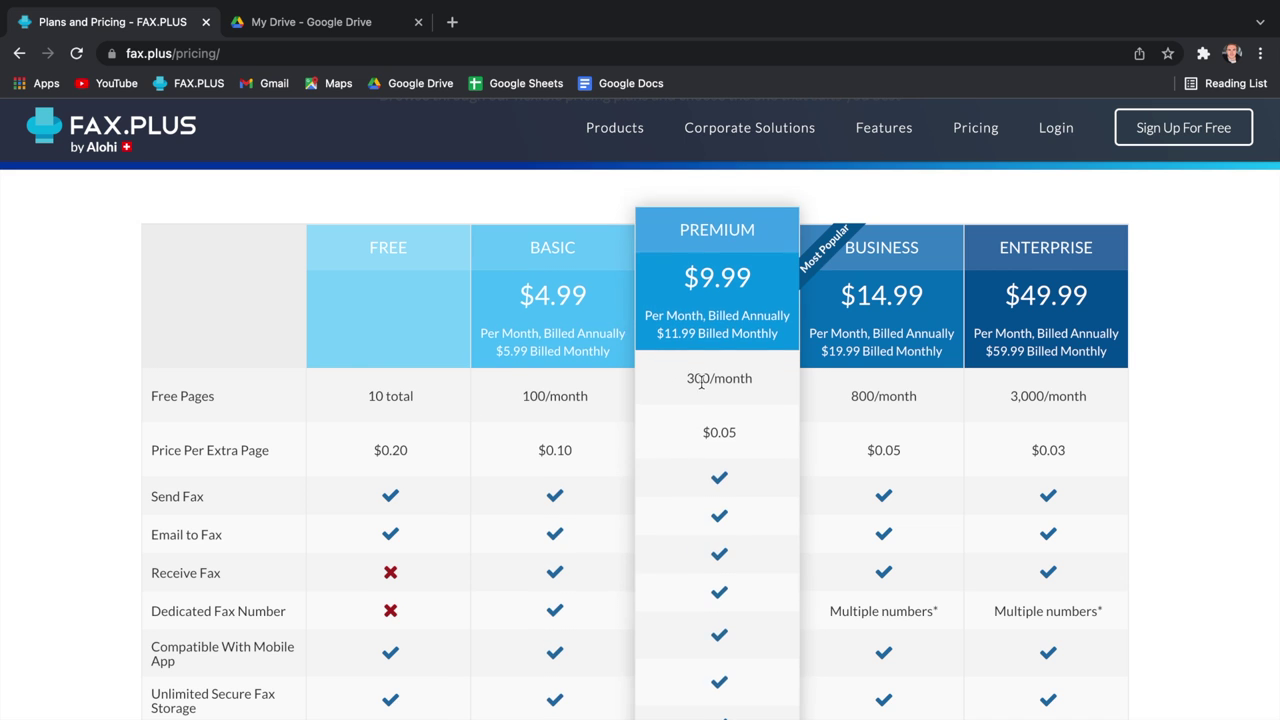
{"action": "scroll", "coordinate": [1168, 362], "scroll_direction": "up", "scroll_amount": 1}
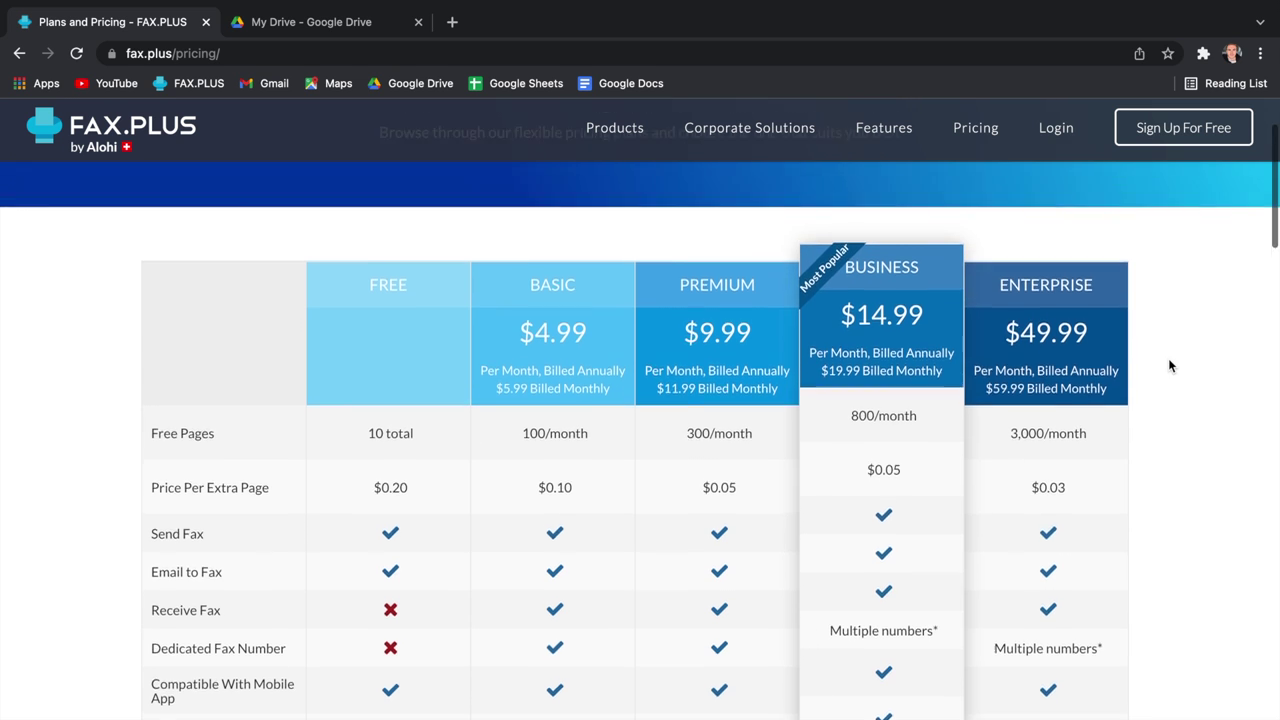
{"action": "scroll", "coordinate": [1168, 366], "scroll_direction": "up", "scroll_amount": 3}
{"action": "left_click", "coordinate": [1055, 127]}
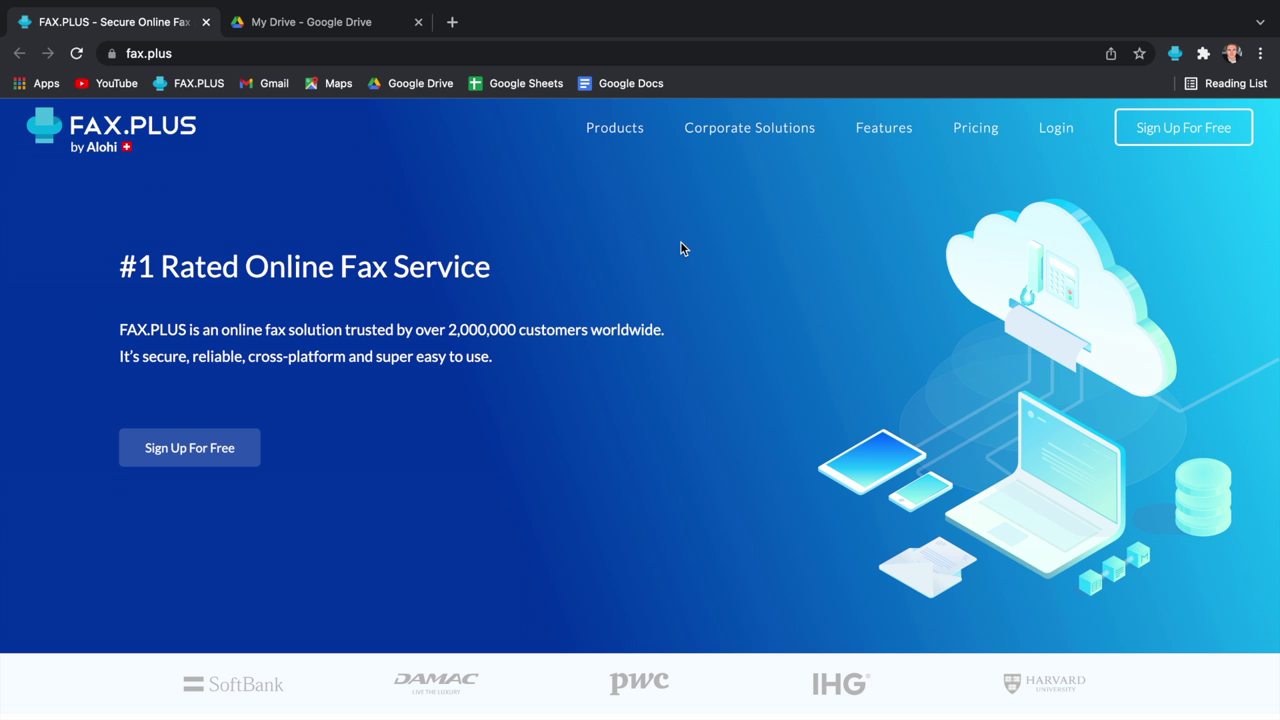
{"action": "left_click", "coordinate": [452, 21]}
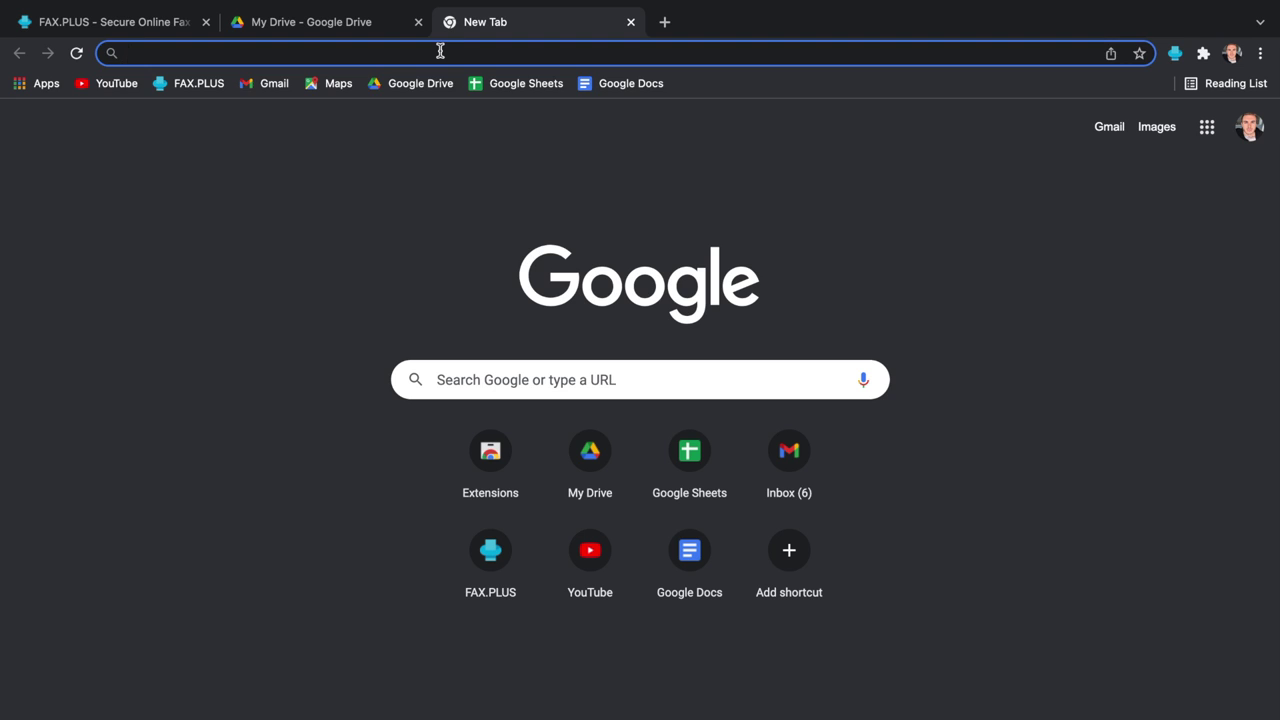
Step: Load the Google Workspace Marketplace and search it for FAX.PLUS
{"action": "type", "text": "https://workspace.google.com/marketplace"}
{"action": "key", "text": "Return"}
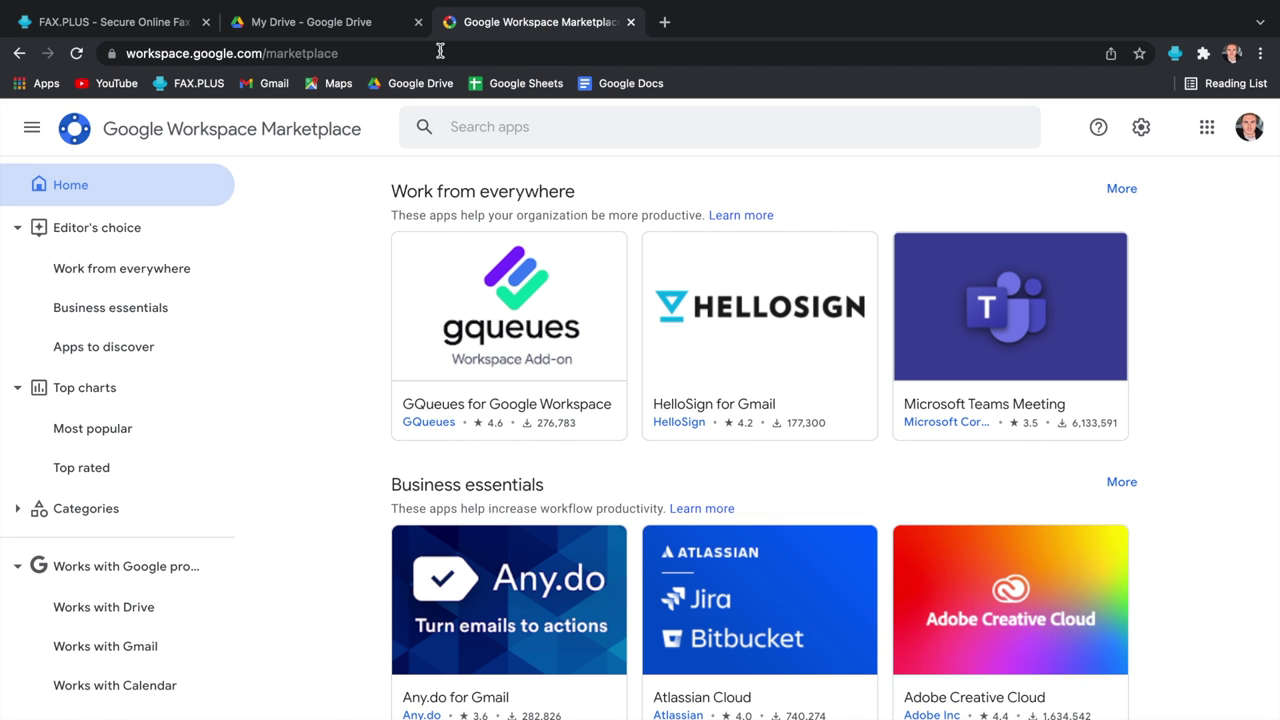
{"action": "left_click", "coordinate": [466, 122]}
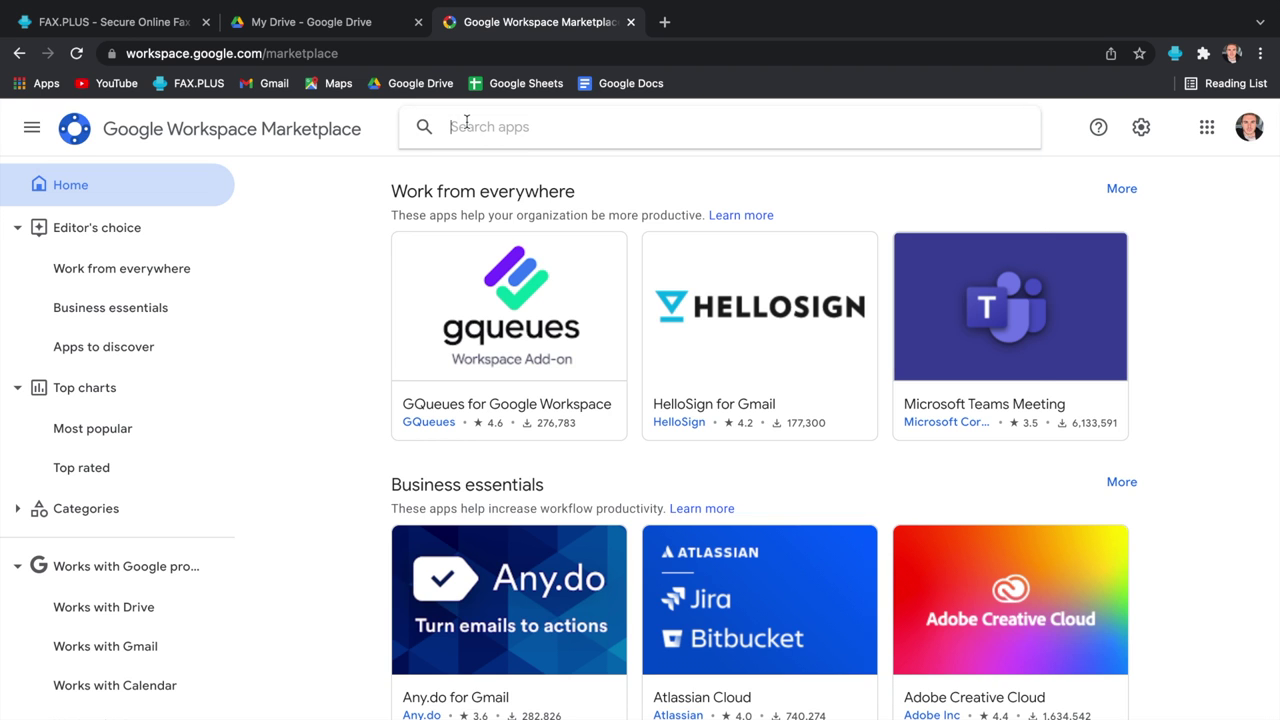
{"action": "type", "text": "FAX.PL"}
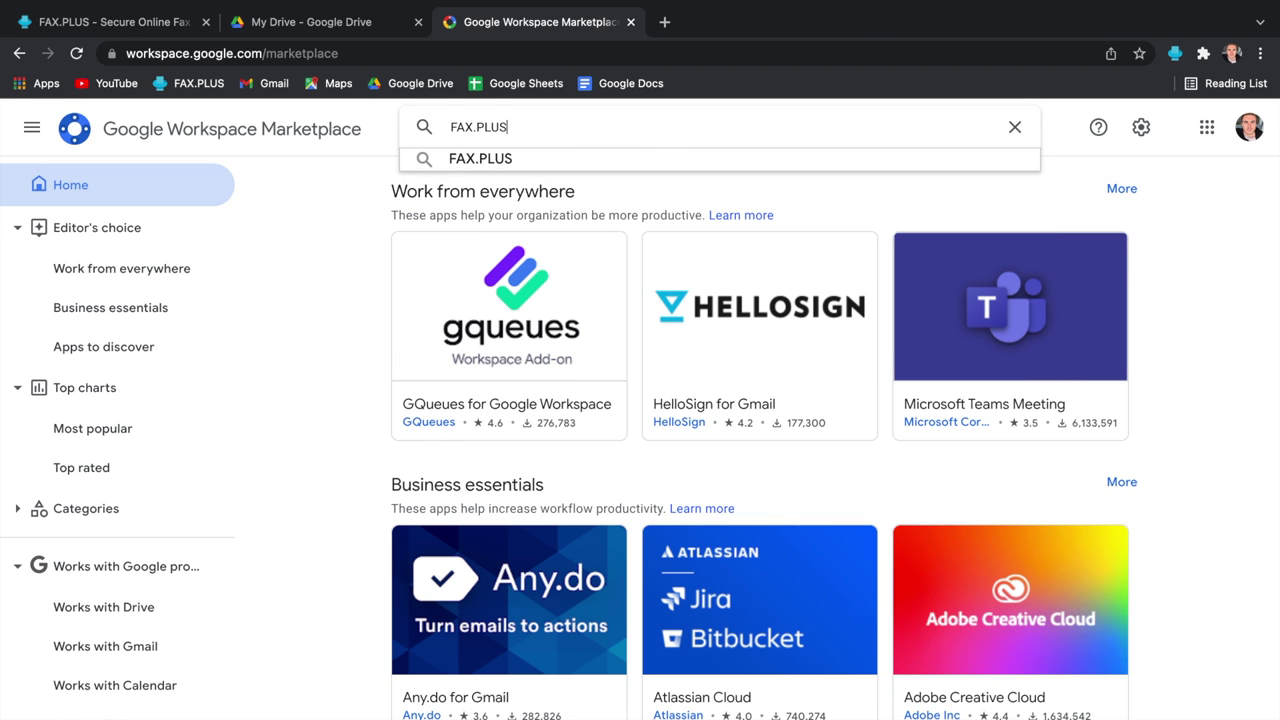
{"action": "type", "text": "US"}
{"action": "key", "text": "Return"}
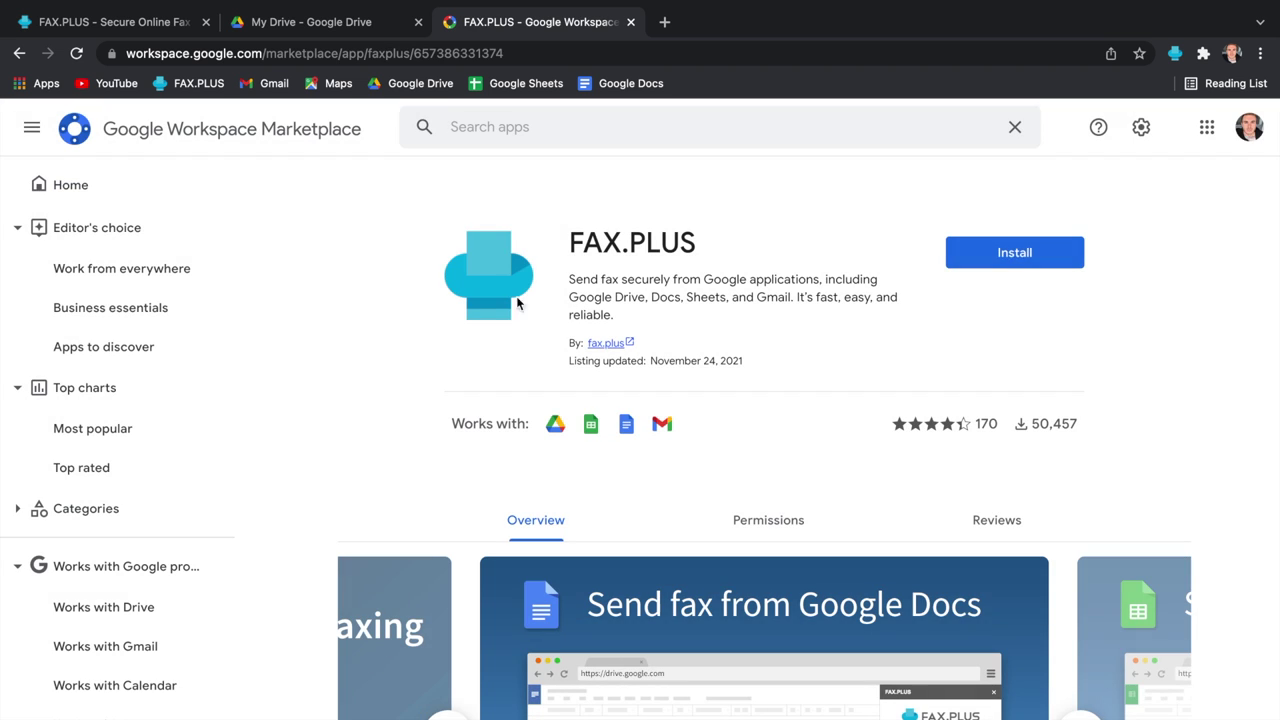
Step: Install the FAX.PLUS add-on and allow it access to the Google account
{"action": "left_click", "coordinate": [990, 262]}
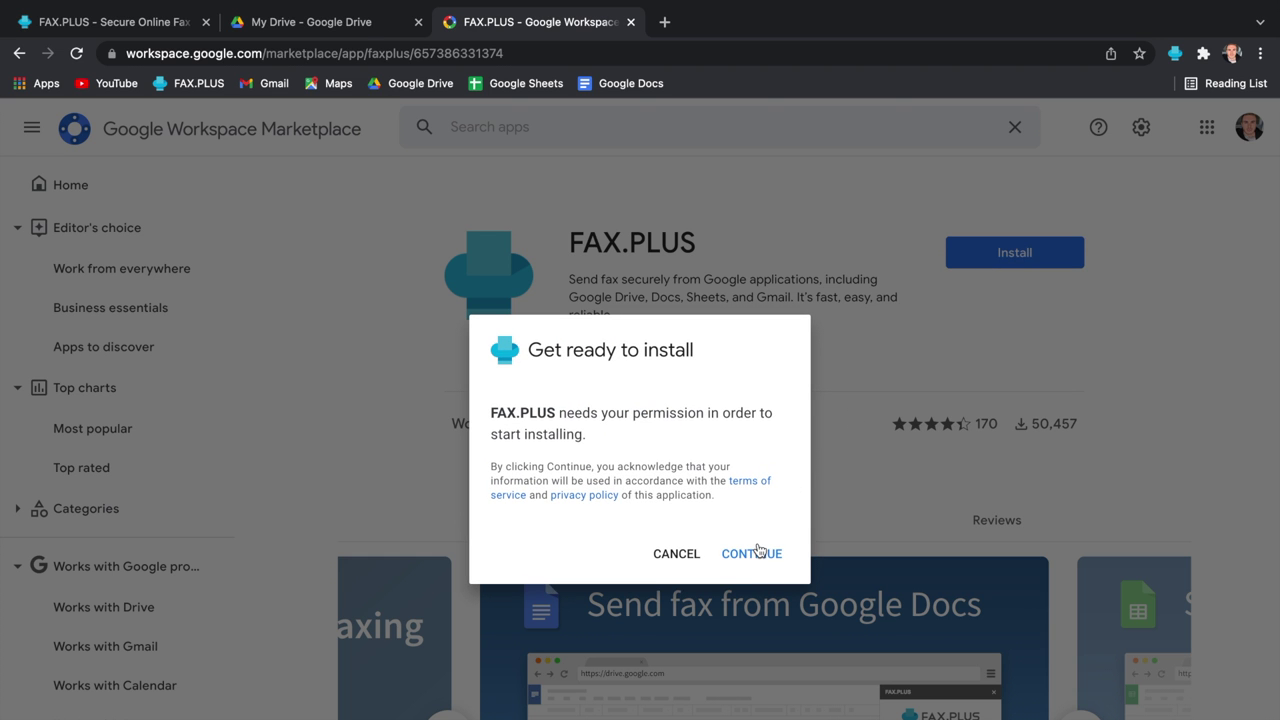
{"action": "left_click", "coordinate": [752, 555]}
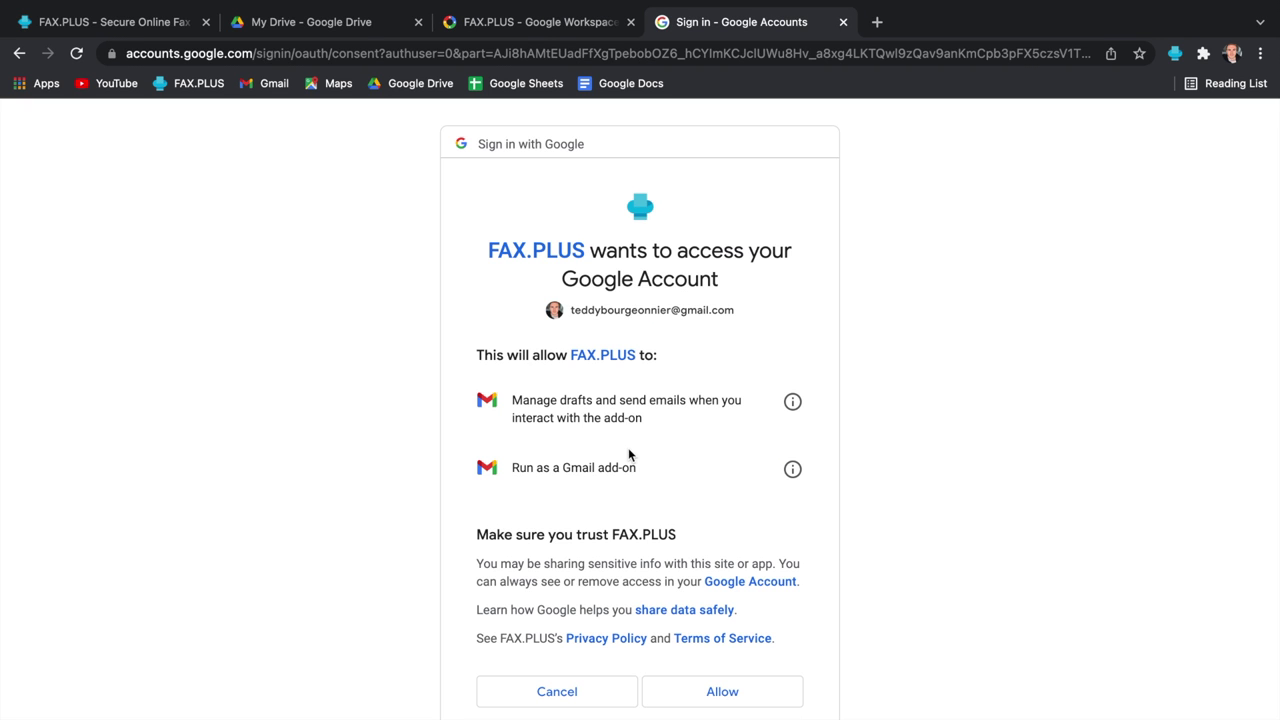
{"action": "left_click", "coordinate": [720, 690]}
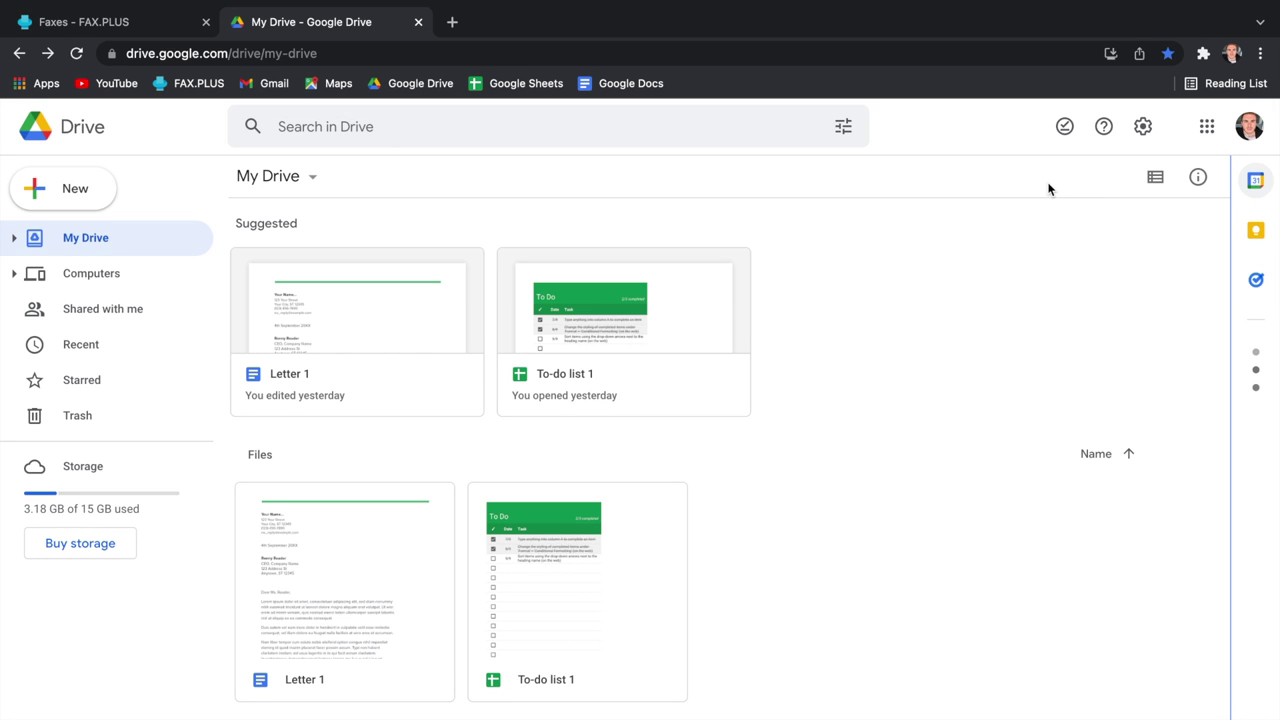
Step: Open Letter 1 from Drive with 'FAX.PLUS - Fax your document'
{"action": "right_click", "coordinate": [430, 389]}
{"action": "mouse_move", "coordinate": [447, 384]}
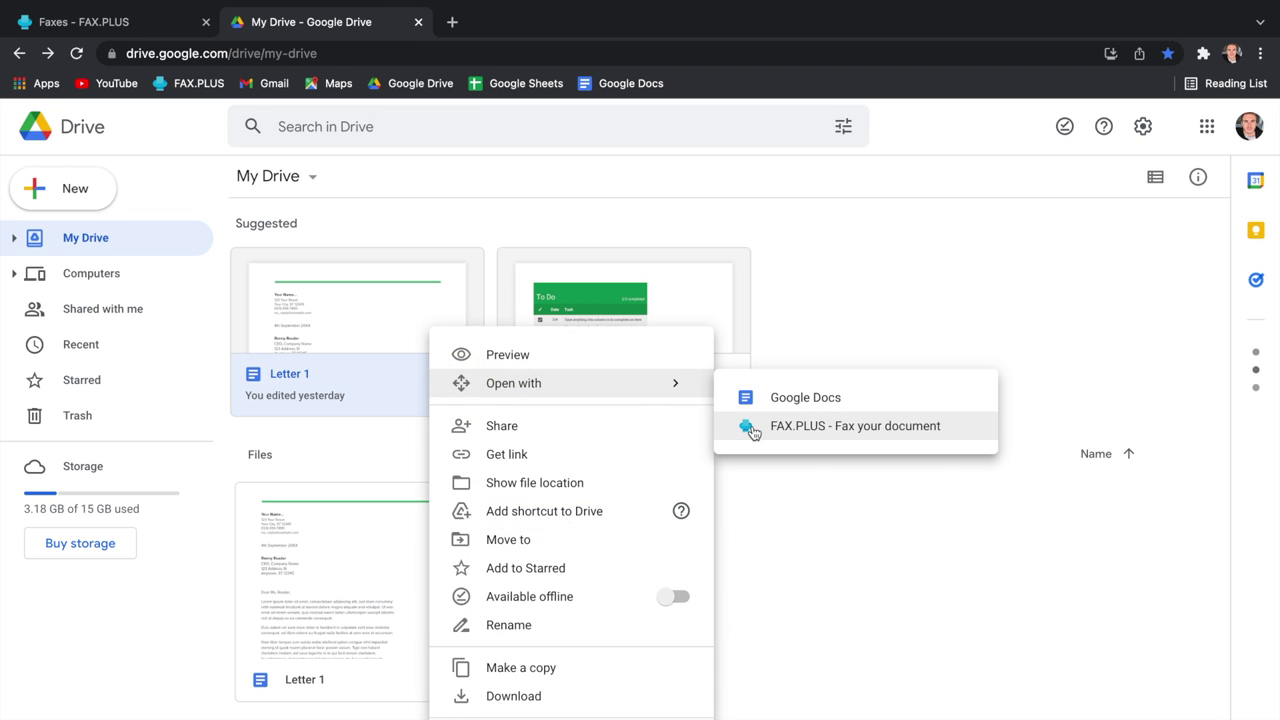
{"action": "left_click", "coordinate": [752, 427]}
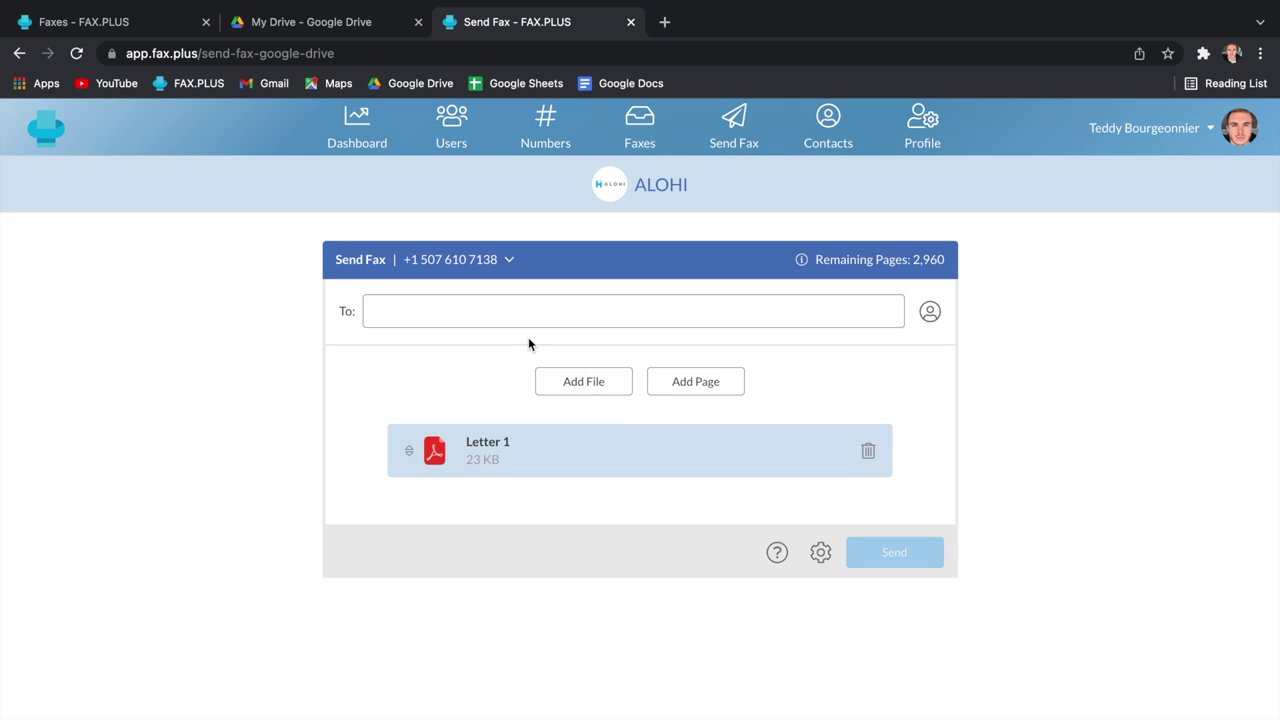
Step: Address the fax to the recently used number and send Letter 1
{"action": "left_click", "coordinate": [487, 308]}
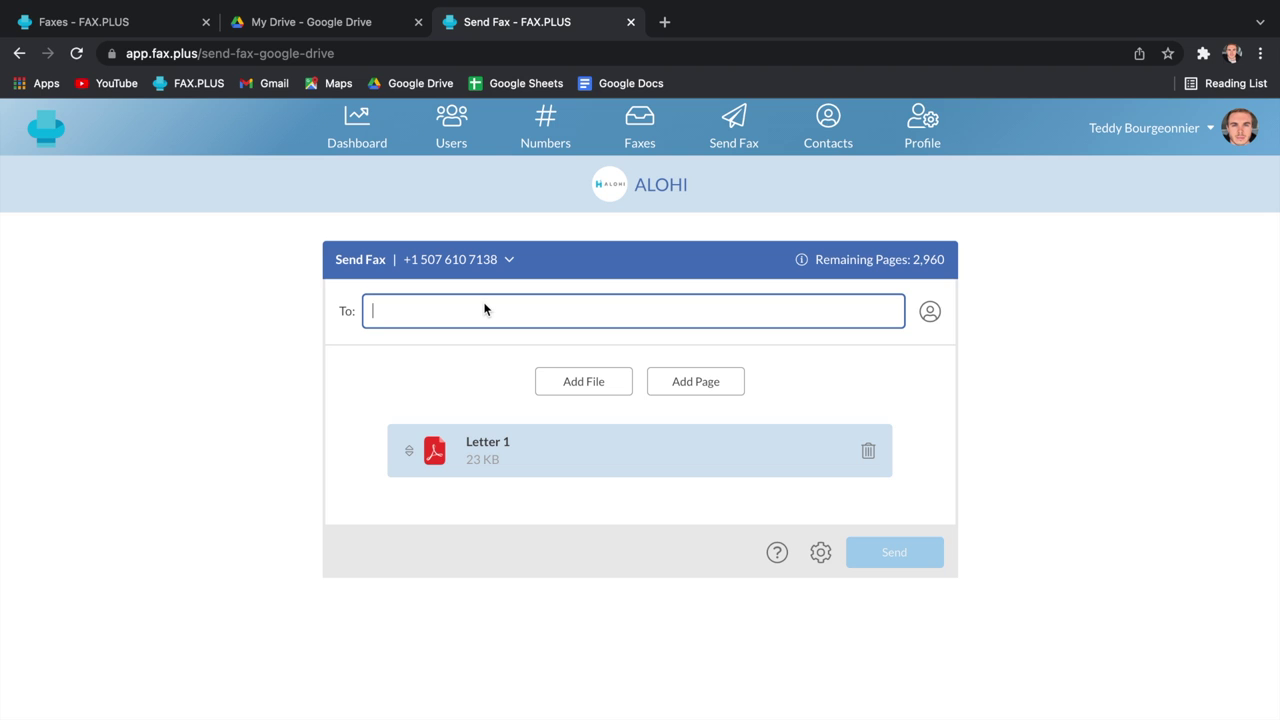
{"action": "type", "text": "+19"}
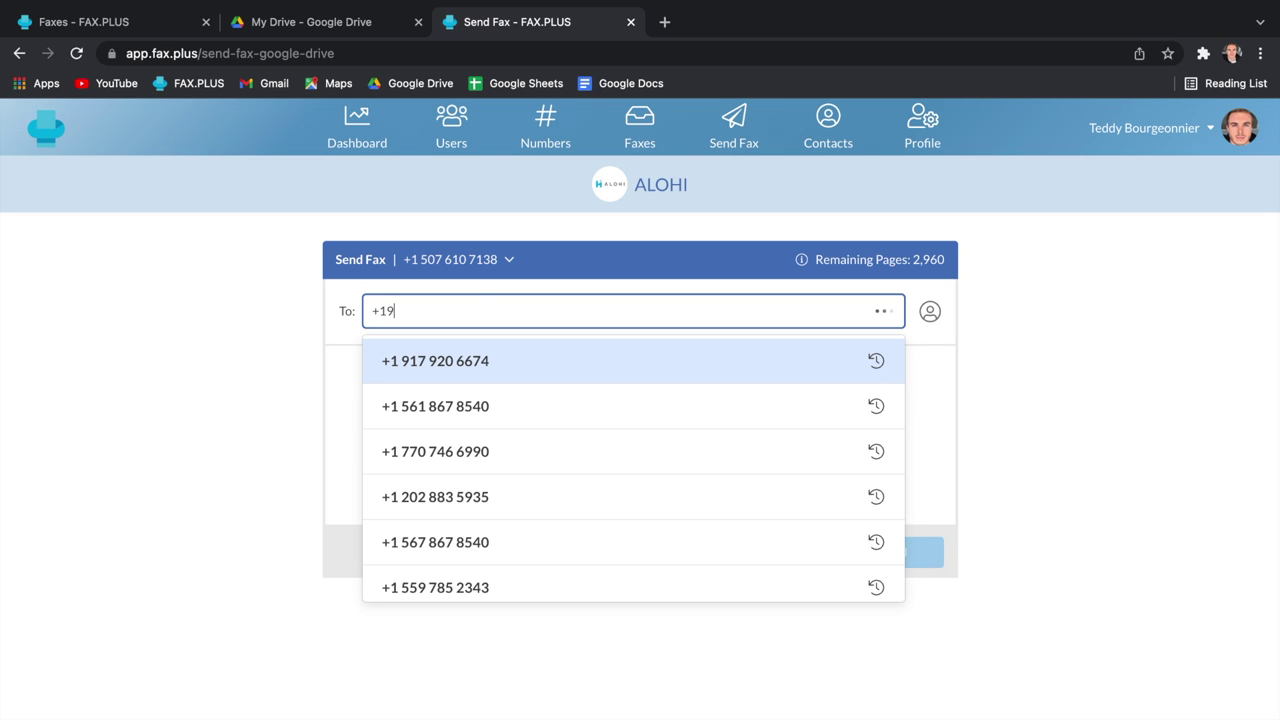
{"action": "left_click", "coordinate": [486, 357]}
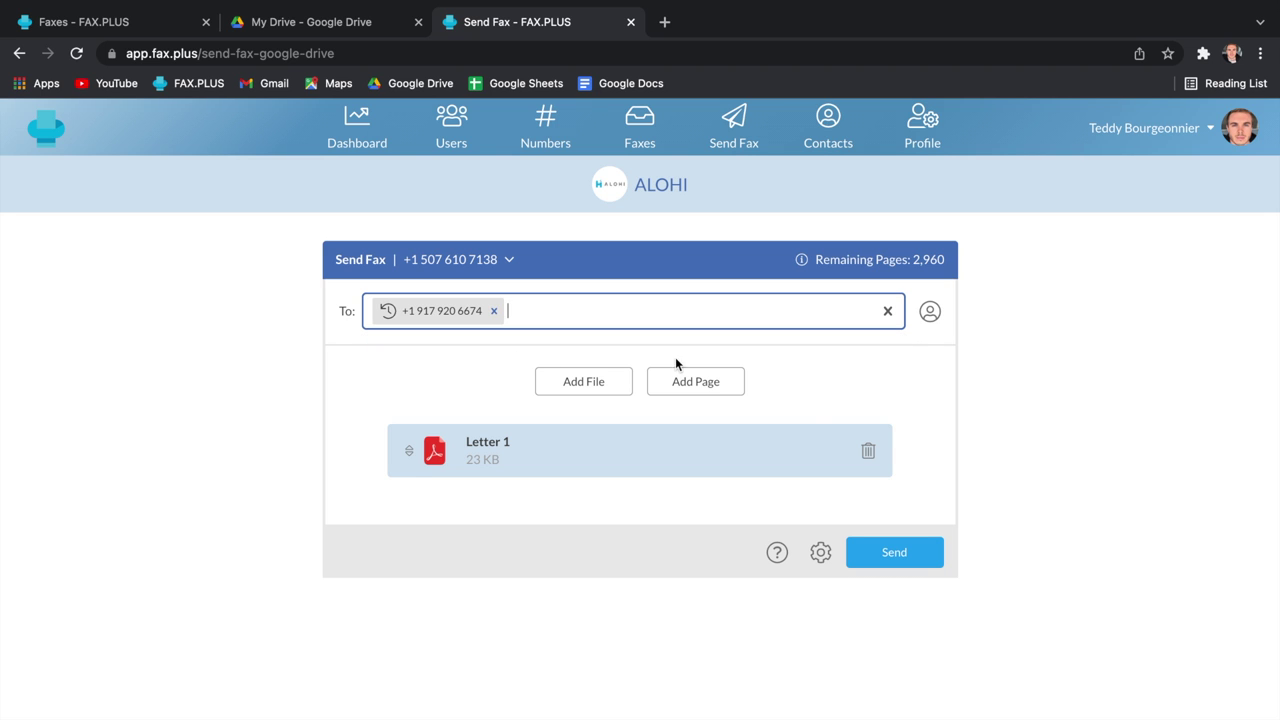
{"action": "left_click", "coordinate": [873, 553]}
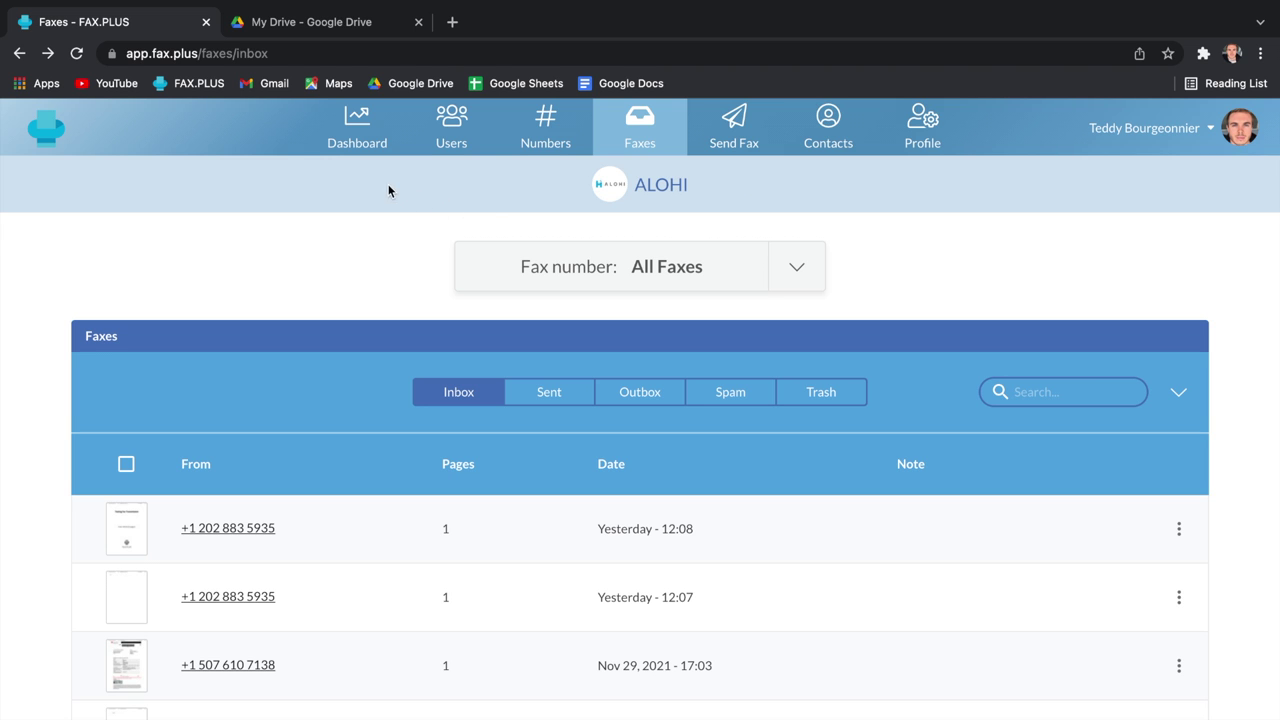
Step: Open To-do list 1 from Drive and choose FAX.PLUS Send Fax under Extensions
{"action": "left_click", "coordinate": [316, 31]}
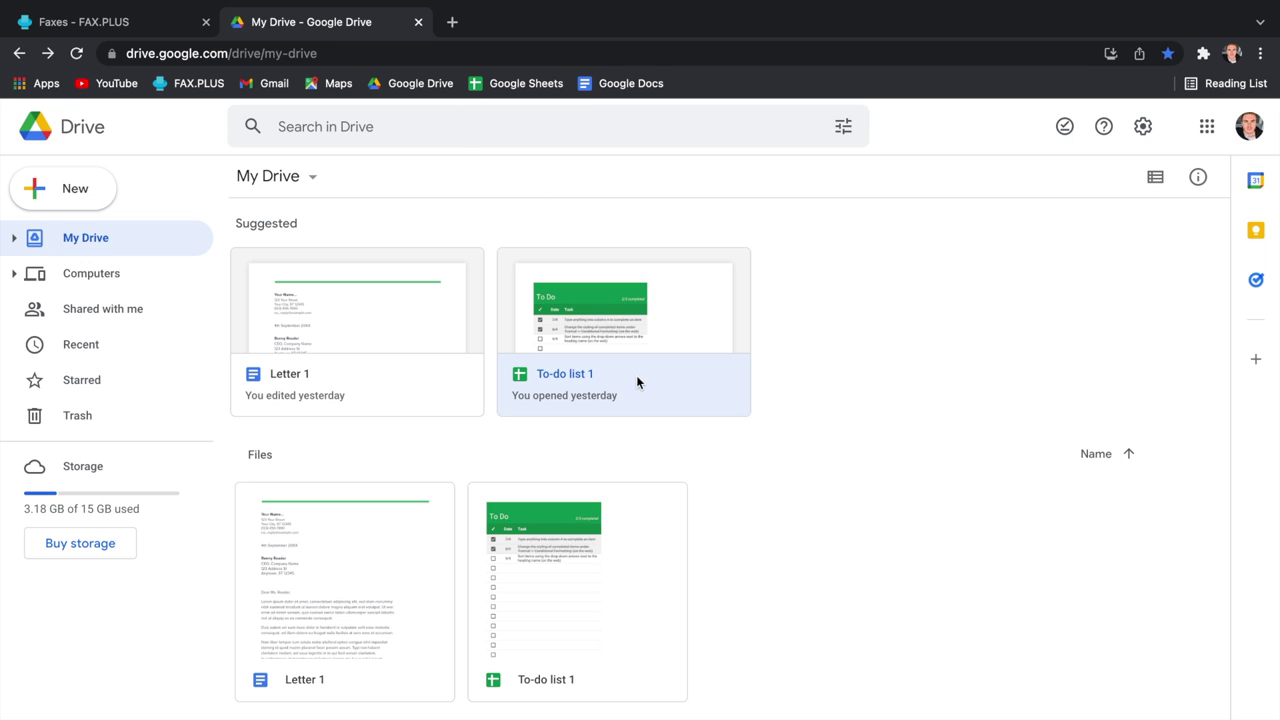
{"action": "left_click", "coordinate": [659, 393]}
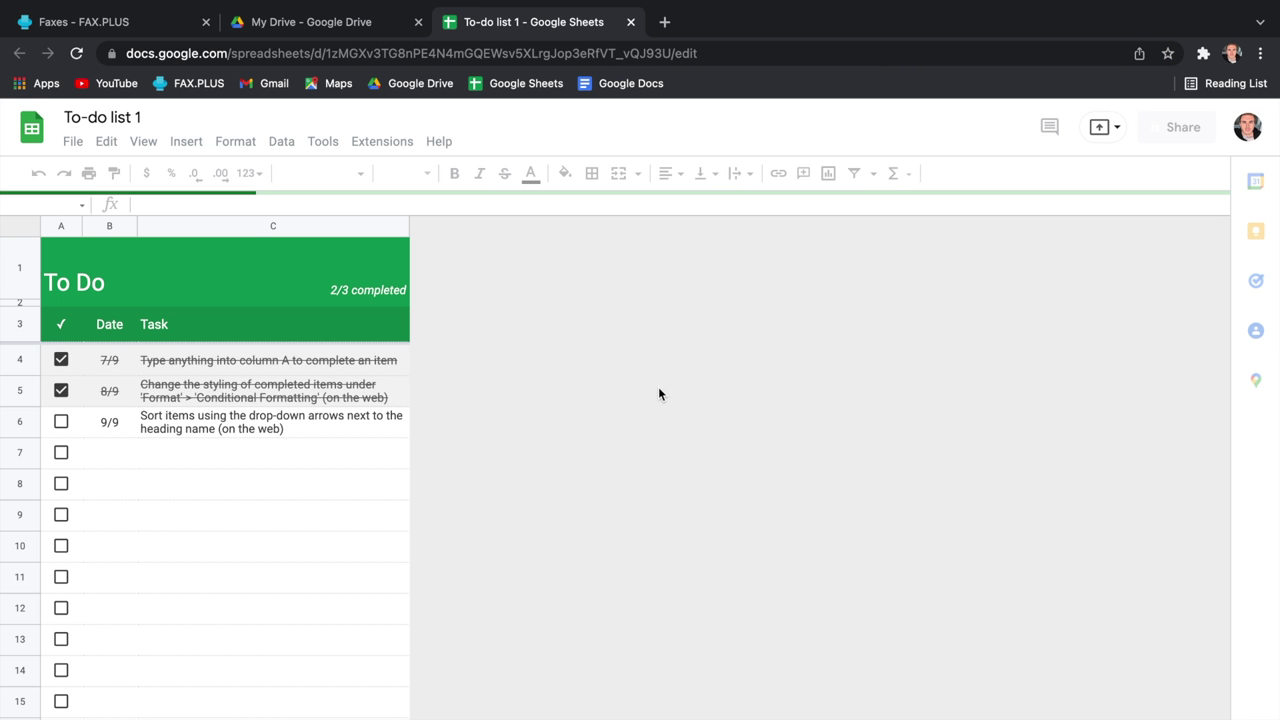
{"action": "left_click", "coordinate": [405, 145]}
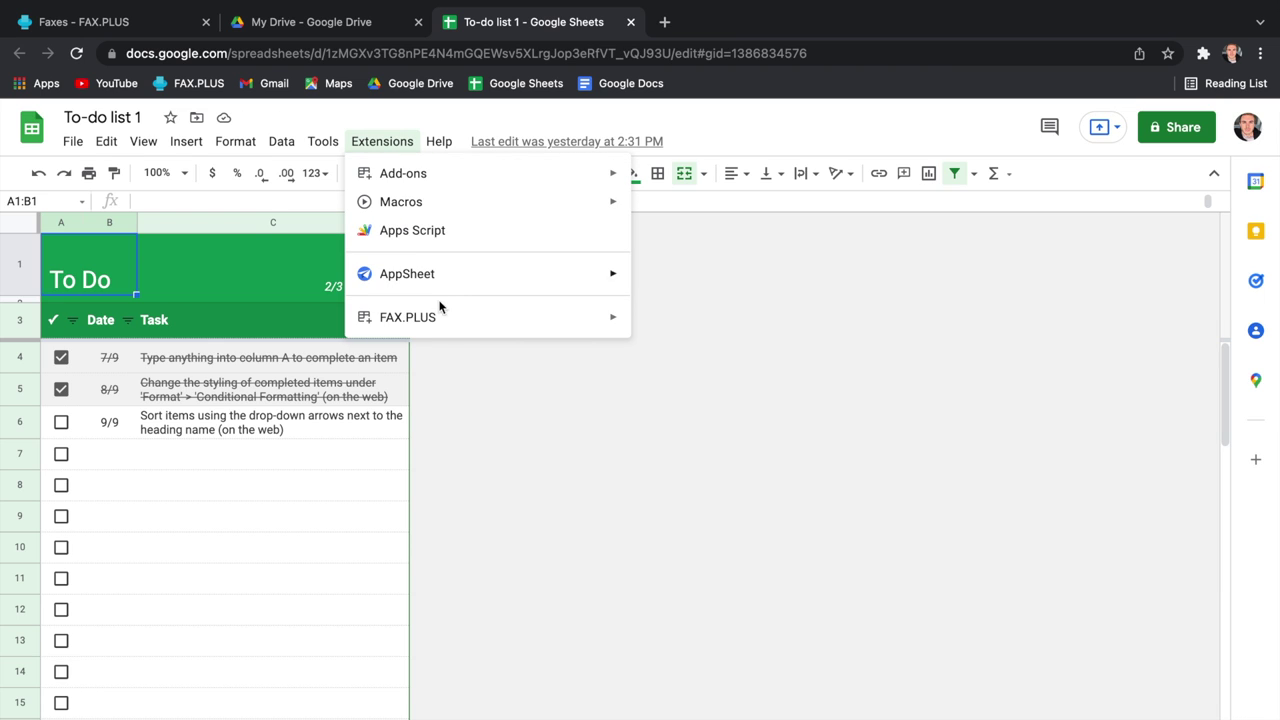
{"action": "mouse_move", "coordinate": [443, 320]}
{"action": "left_click", "coordinate": [660, 333]}
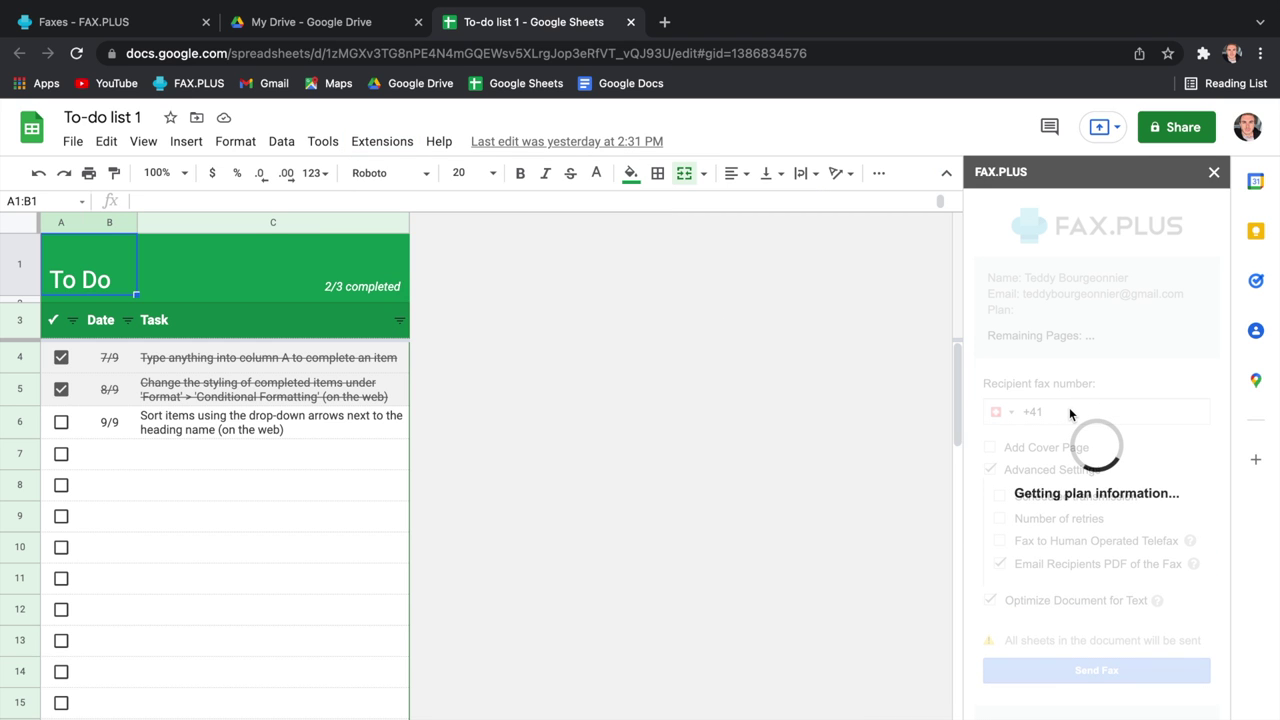
Step: Enter the suggested US recipient fax number and add a Test cover page
{"action": "left_click", "coordinate": [1058, 420]}
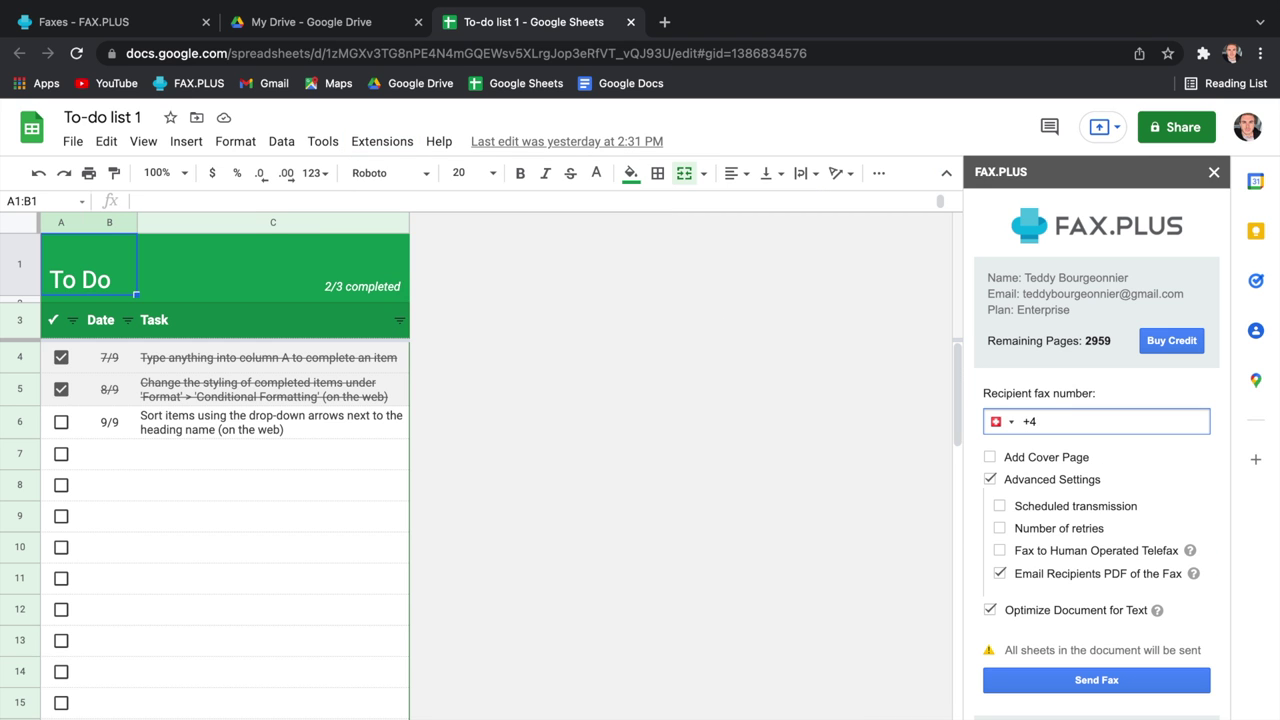
{"action": "key", "text": "BackSpace"}
{"action": "left_click", "coordinate": [1080, 460]}
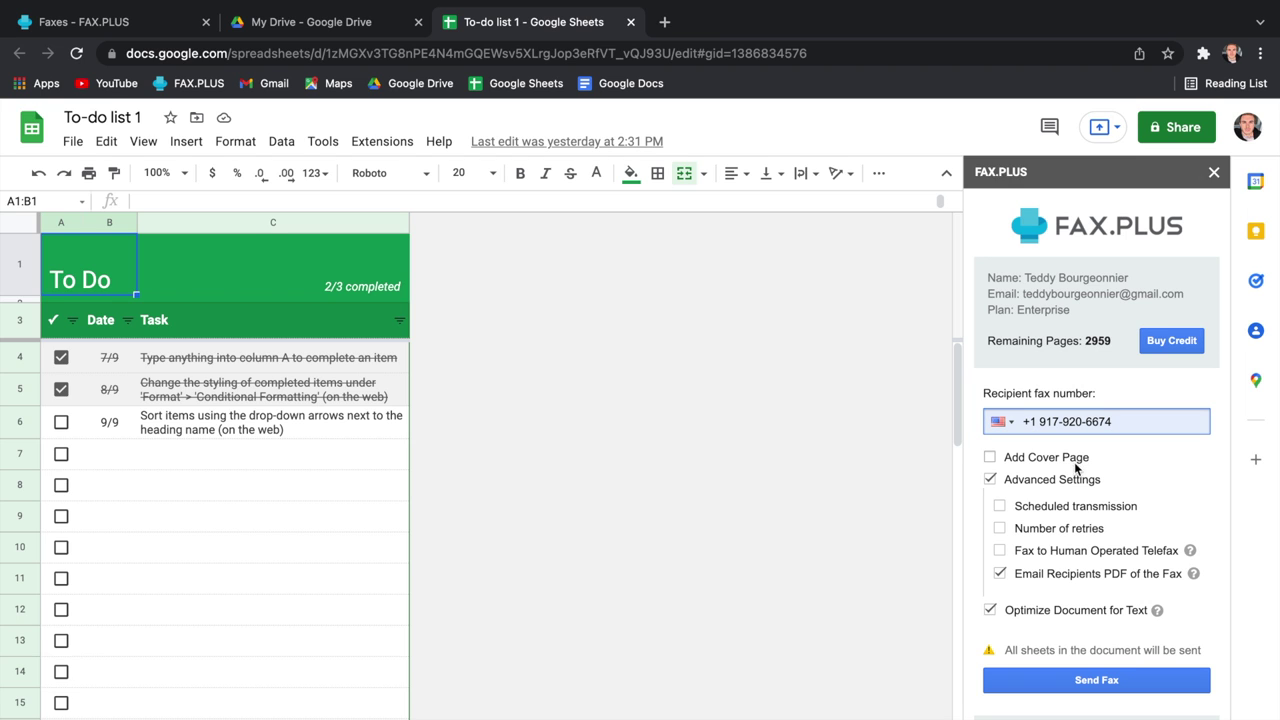
{"action": "left_click", "coordinate": [992, 457]}
{"action": "left_click", "coordinate": [1025, 492]}
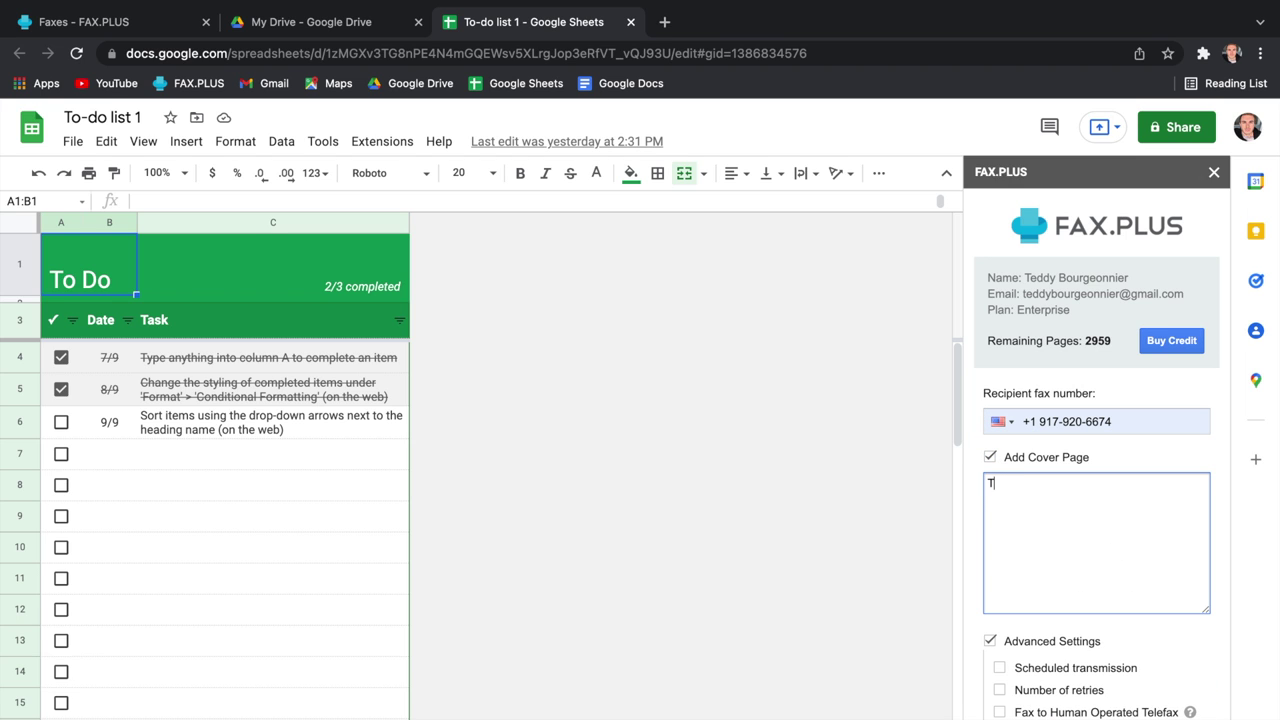
Step: Enable scheduled transmission and human-operated telefax, then send the fax and confirm with Yes
{"action": "left_click", "coordinate": [999, 667]}
{"action": "scroll", "coordinate": [1062, 681], "scroll_direction": "down", "scroll_amount": 2}
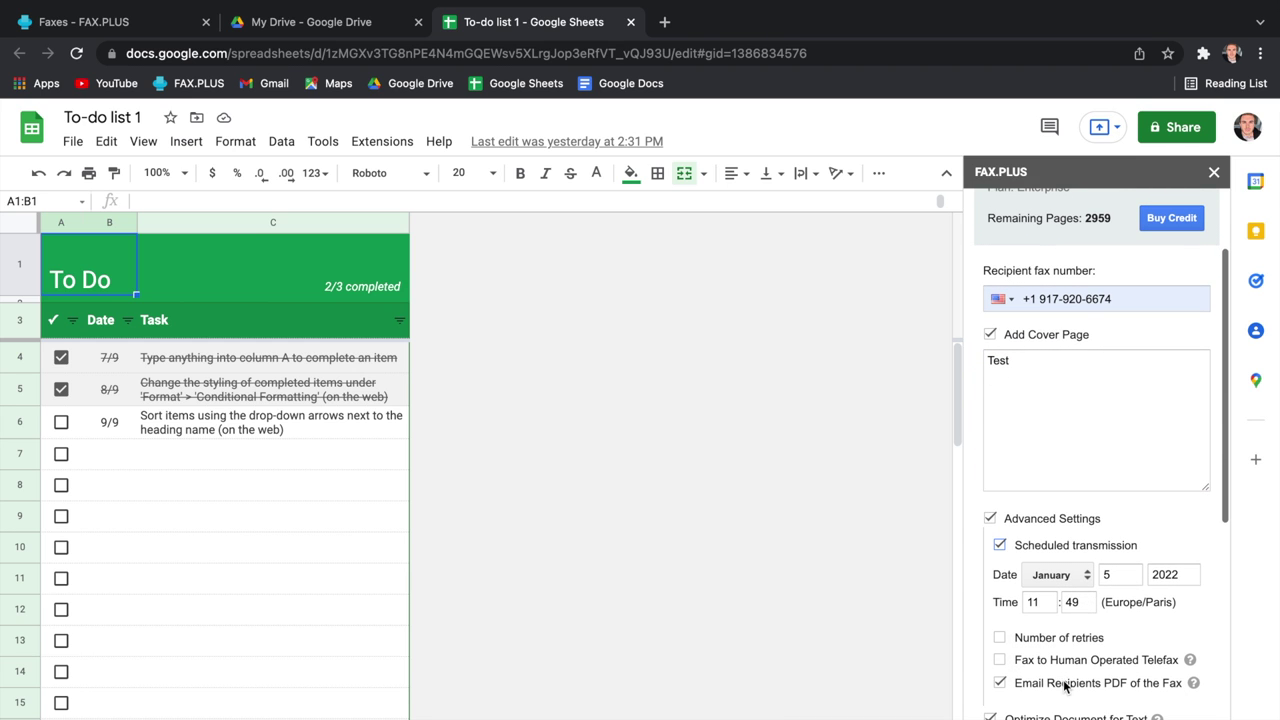
{"action": "left_click", "coordinate": [1000, 655]}
{"action": "scroll", "coordinate": [1077, 692], "scroll_direction": "down", "scroll_amount": 2}
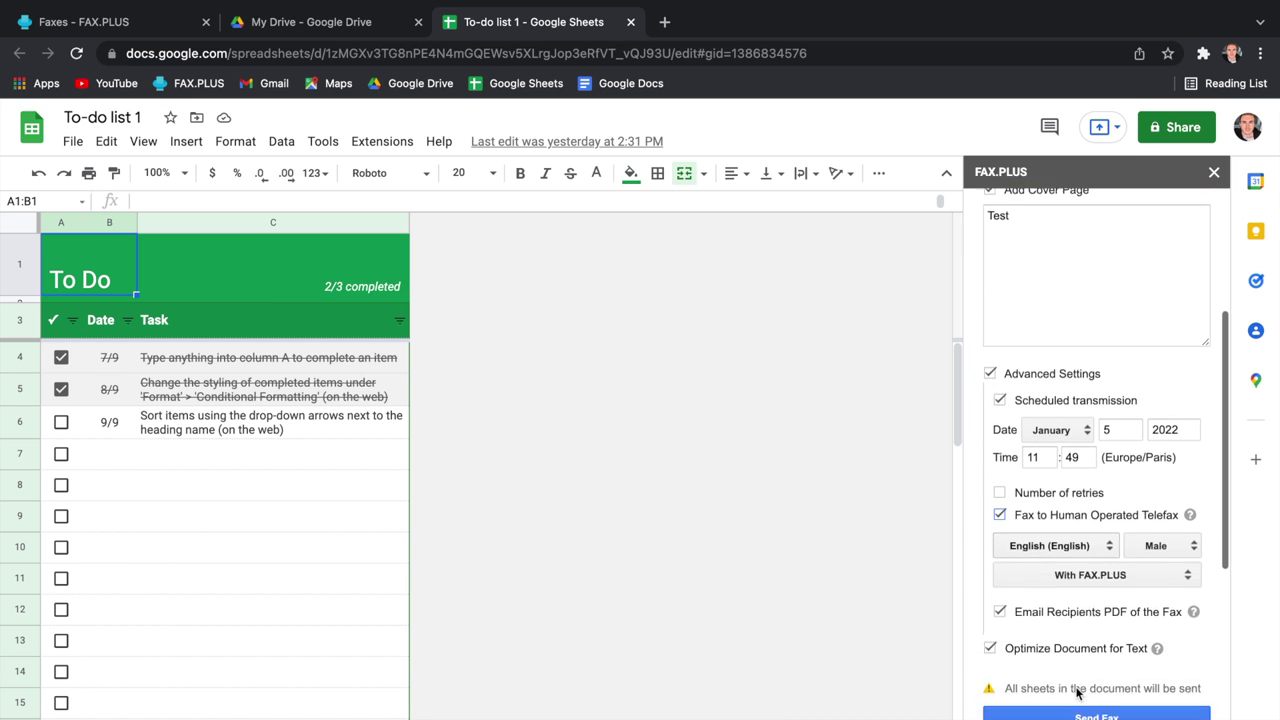
{"action": "left_click", "coordinate": [1094, 668]}
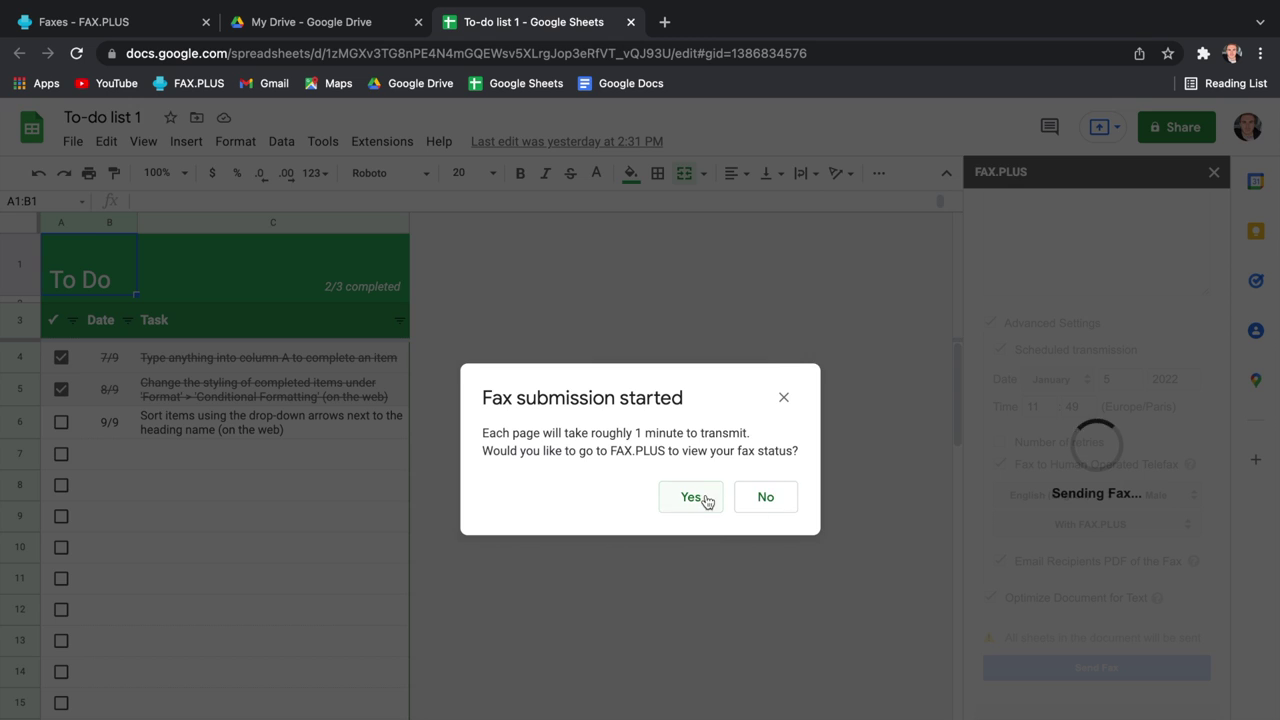
{"action": "left_click", "coordinate": [692, 497]}
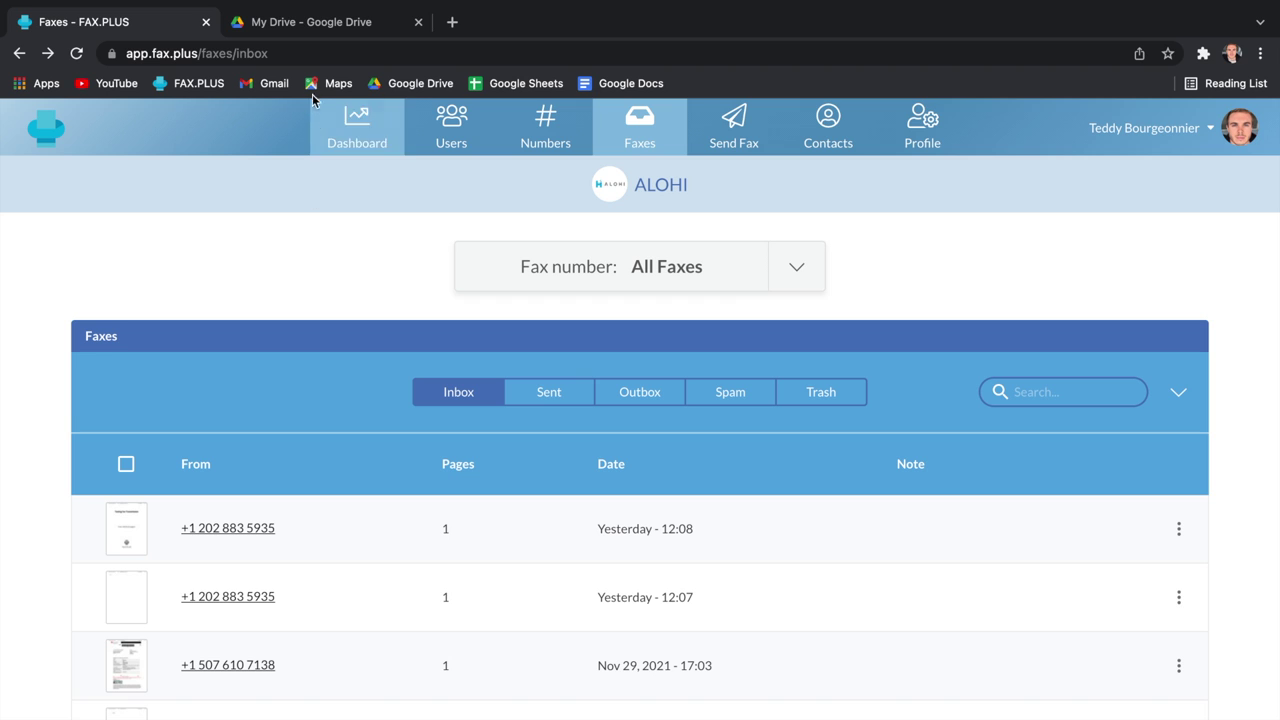
{"action": "left_click", "coordinate": [340, 31]}
Step: Open Letter 1 in Docs and launch FAX.PLUS Send Fax from Add-ons
{"action": "double_click", "coordinate": [411, 366]}
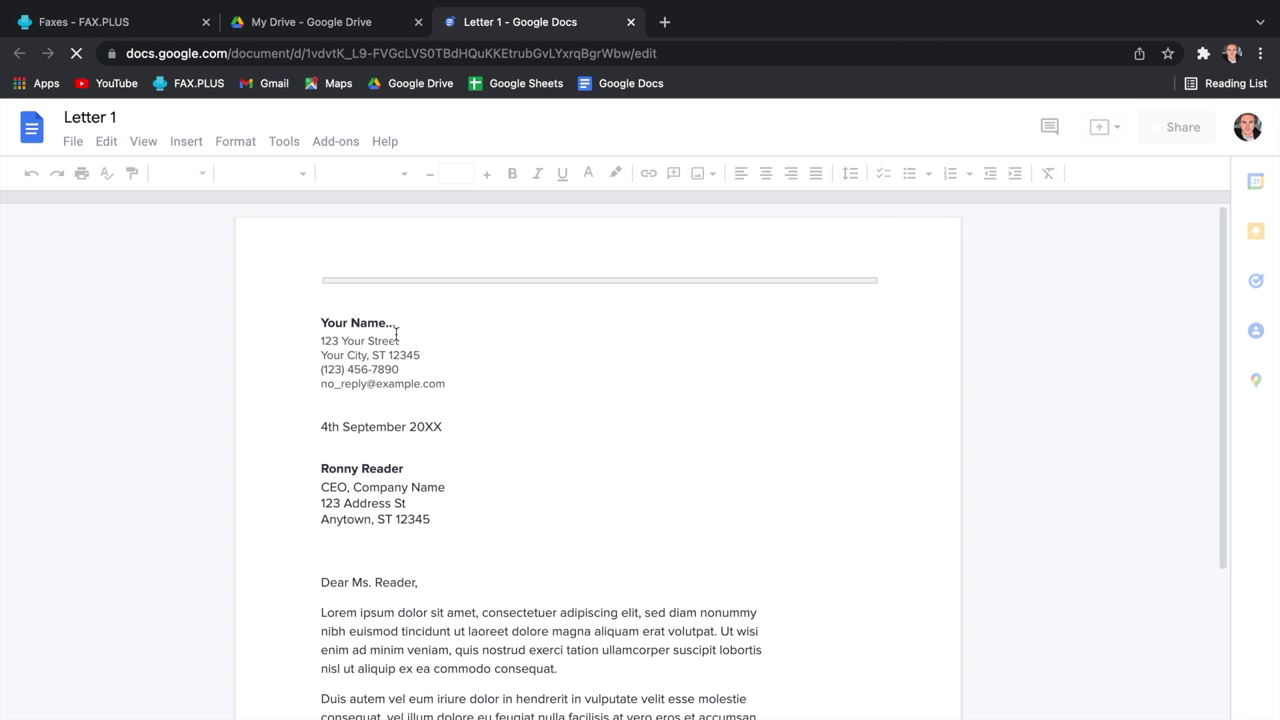
{"action": "left_click", "coordinate": [336, 142]}
{"action": "mouse_move", "coordinate": [458, 228]}
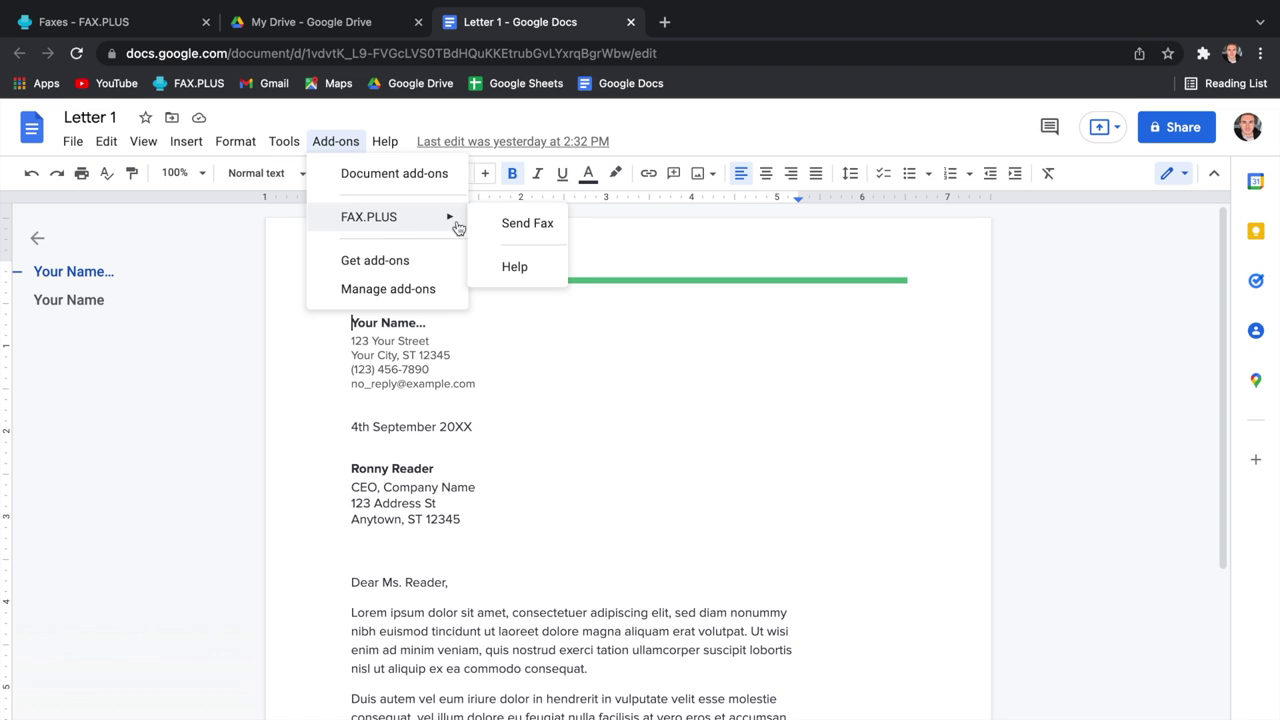
{"action": "left_click", "coordinate": [511, 226]}
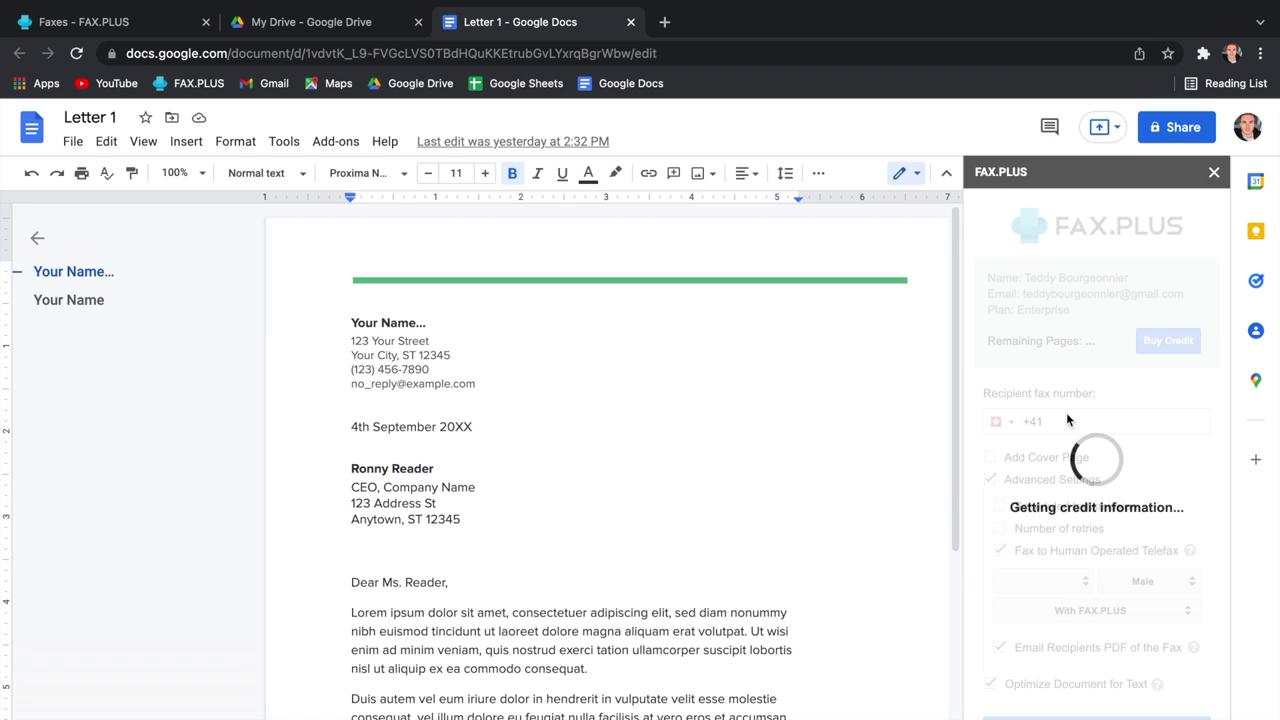
Step: Fill in the suggested US fax number with country code 1
{"action": "double_click", "coordinate": [1062, 417]}
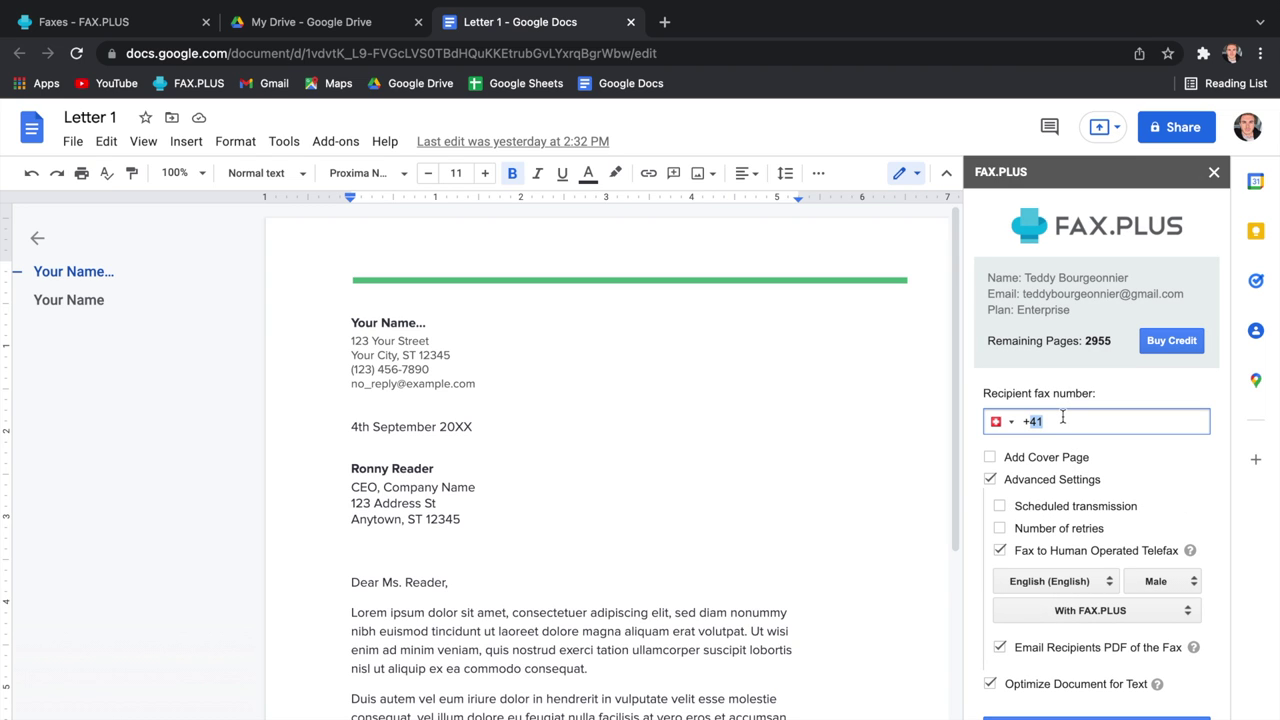
{"action": "left_click", "coordinate": [1069, 458]}
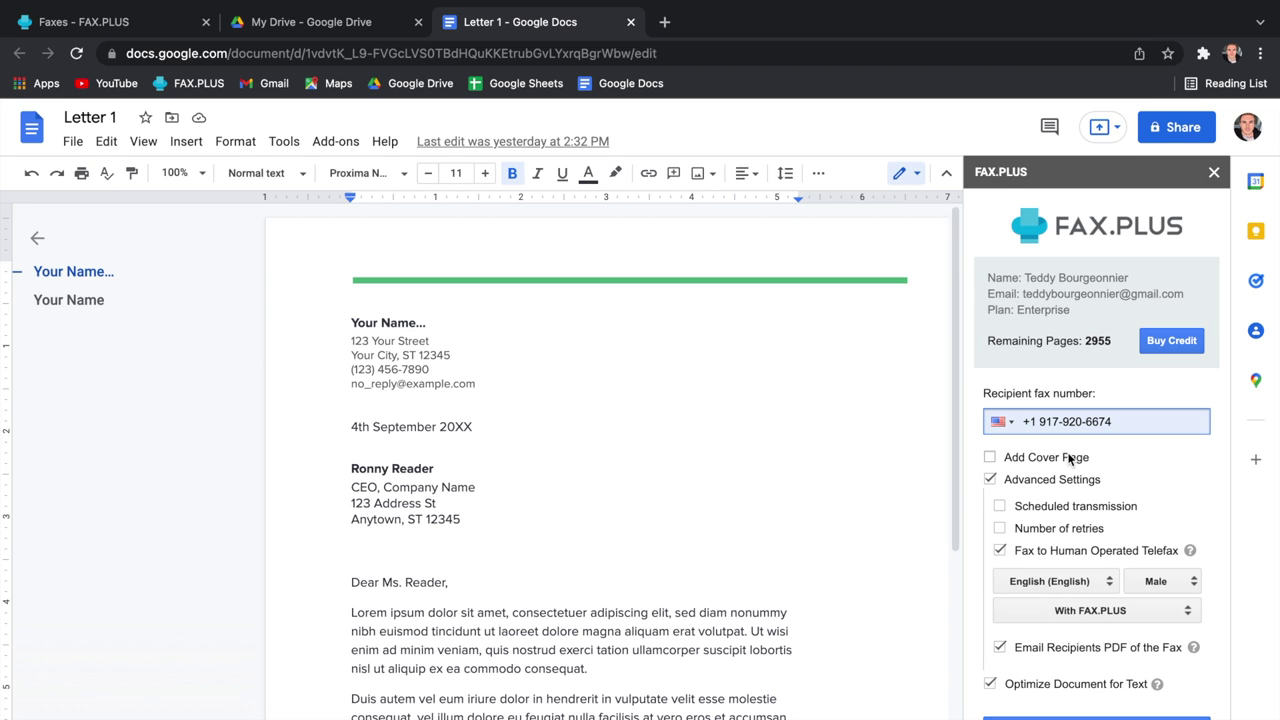
{"action": "scroll", "coordinate": [1094, 600], "scroll_direction": "down", "scroll_amount": 1}
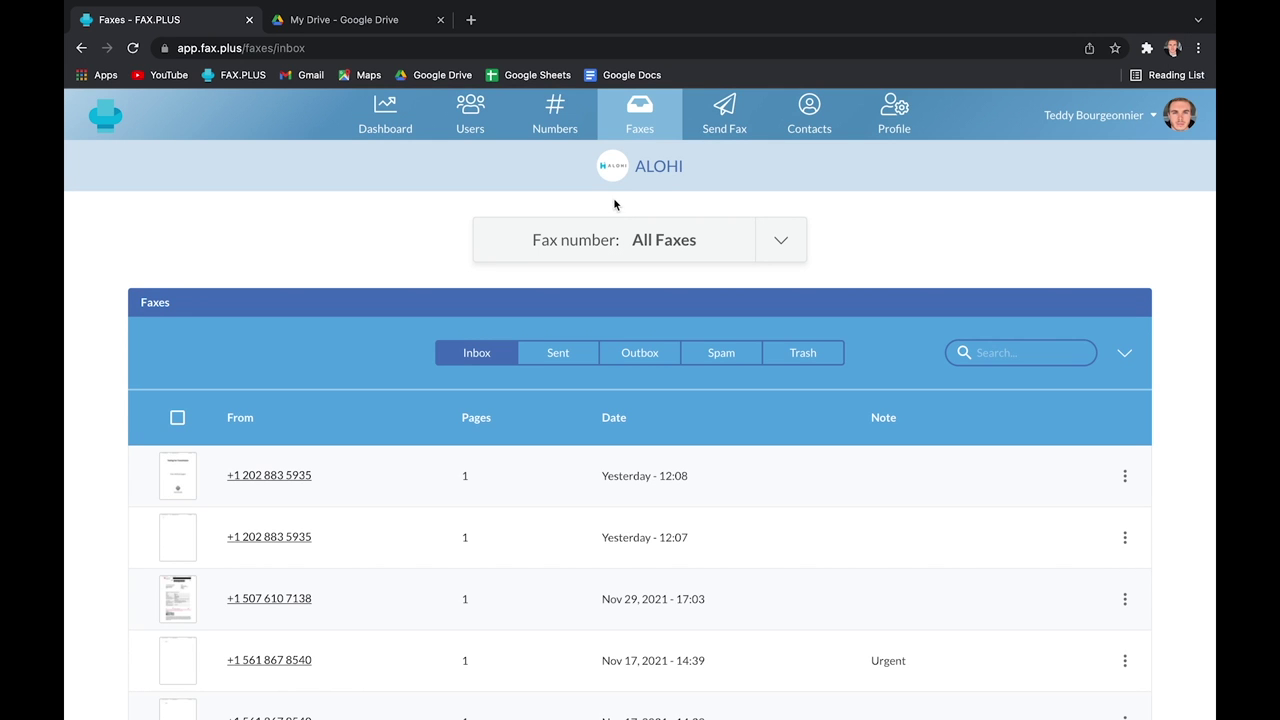
Step: Open a Gmail tab, then go to the FAX.PLUS profile settings
{"action": "left_click", "coordinate": [470, 19]}
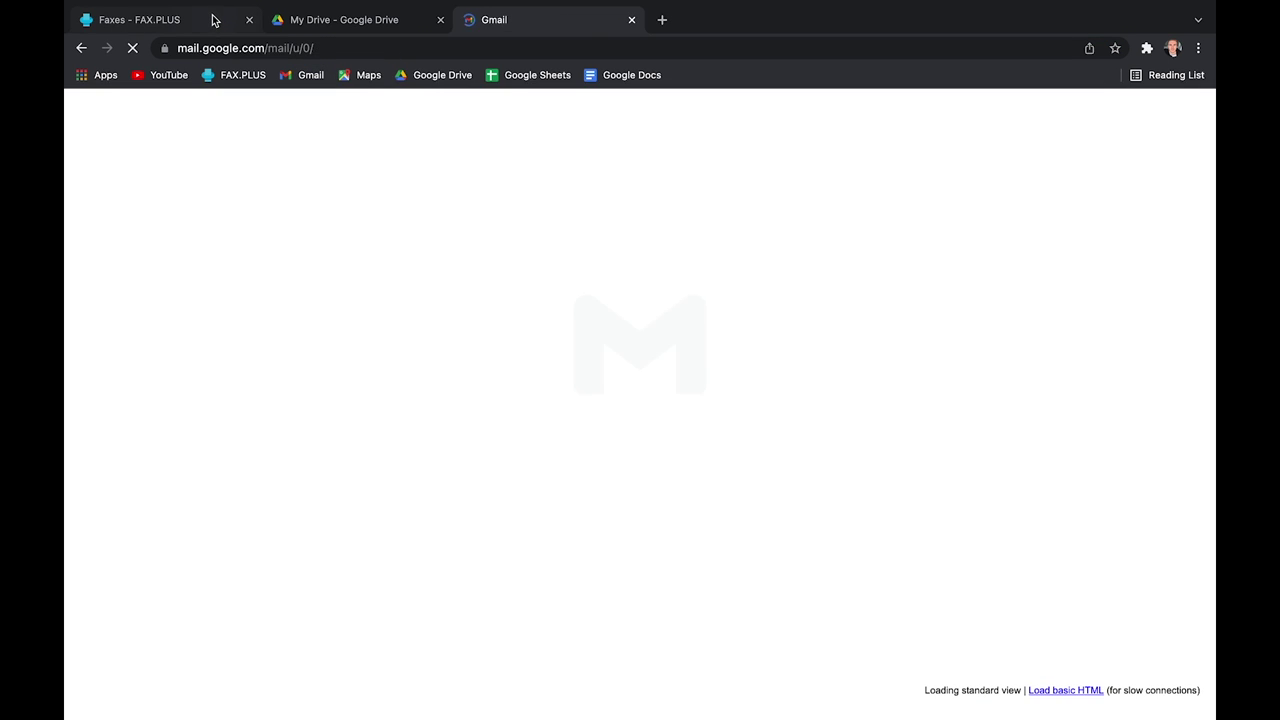
{"action": "left_click", "coordinate": [211, 19]}
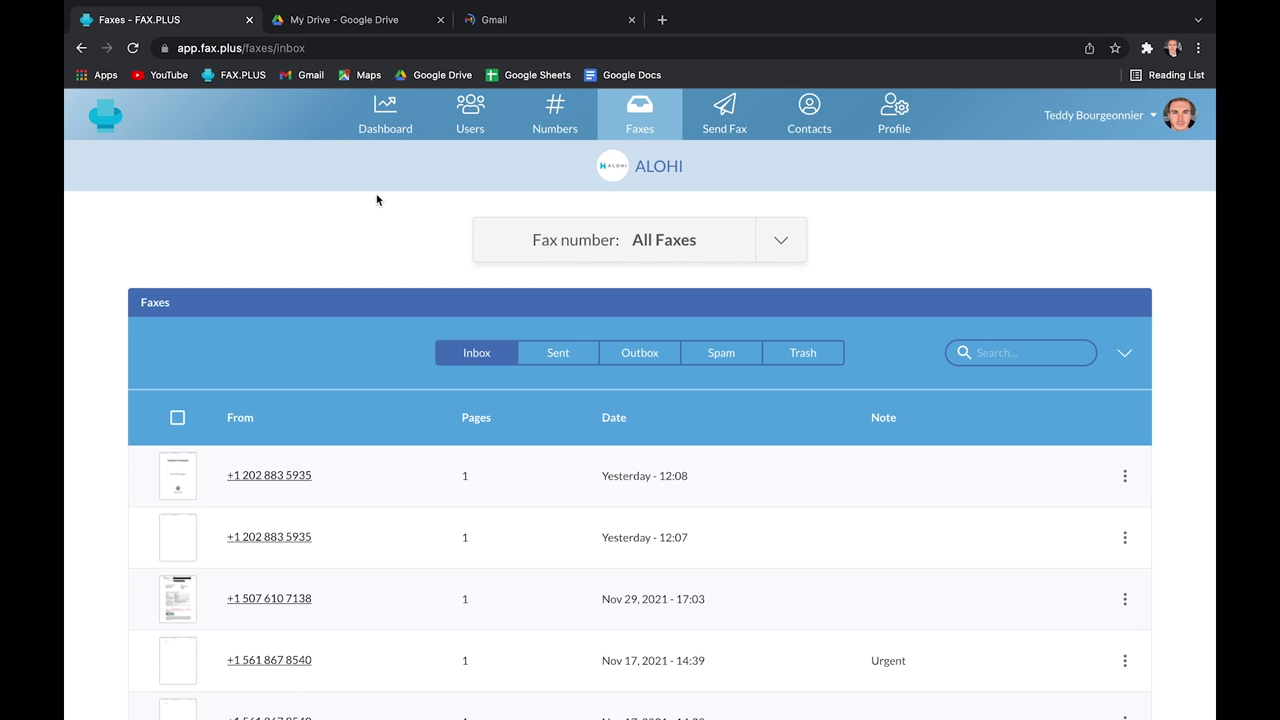
{"action": "left_click", "coordinate": [894, 114]}
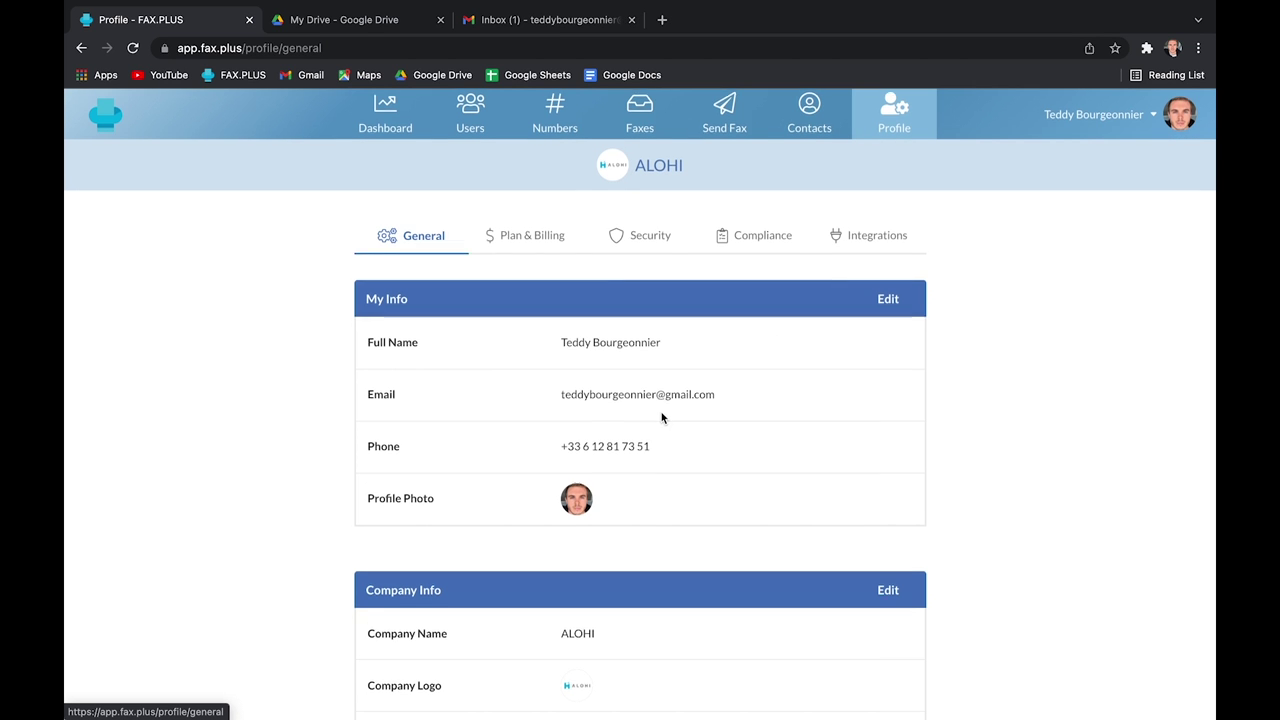
{"action": "scroll", "coordinate": [661, 418], "scroll_direction": "down", "scroll_amount": 5}
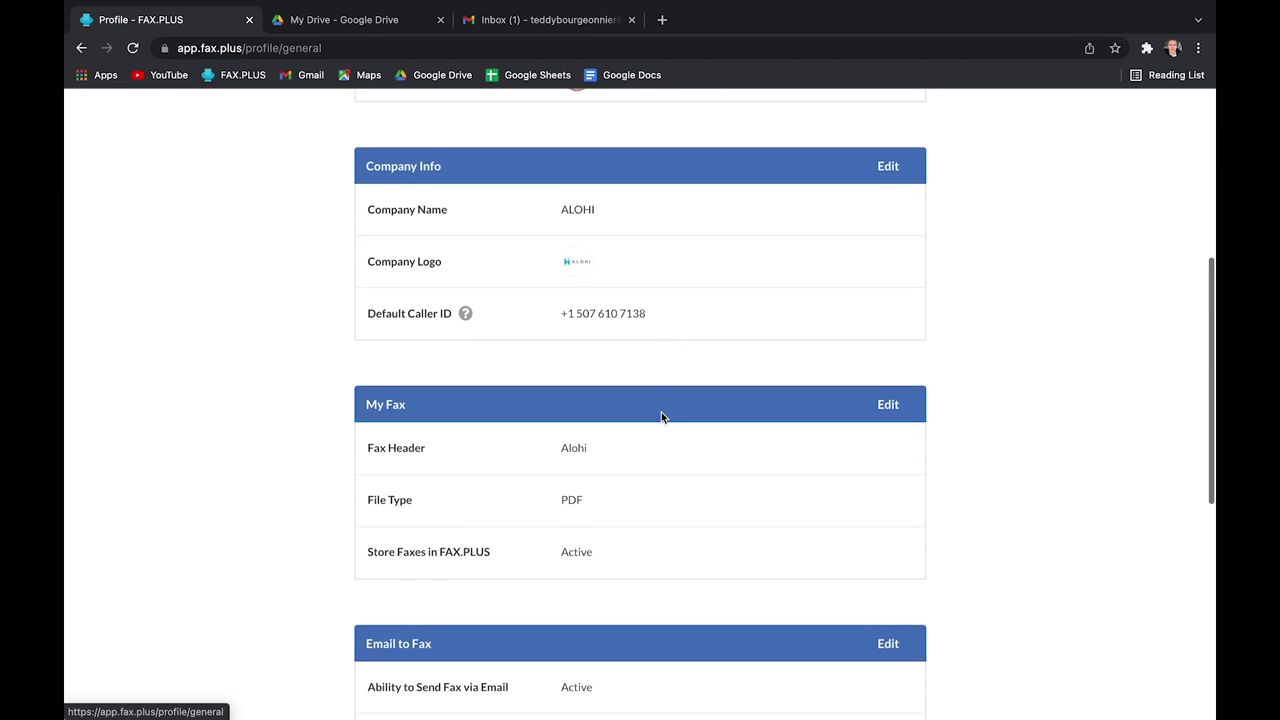
{"action": "scroll", "coordinate": [661, 418], "scroll_direction": "down", "scroll_amount": 3}
Step: Turn on email-to-fax sending and email content inclusion, and save the settings
{"action": "left_click", "coordinate": [884, 455]}
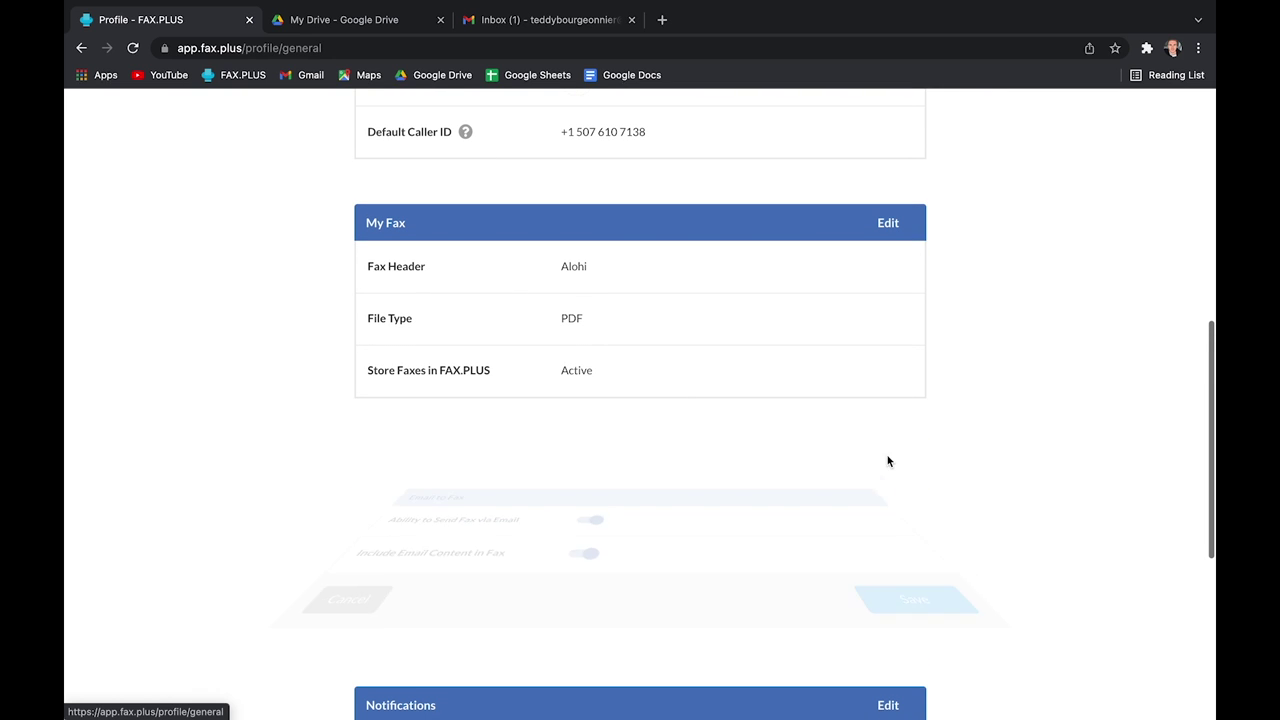
{"action": "left_click", "coordinate": [589, 507]}
{"action": "left_click", "coordinate": [589, 507]}
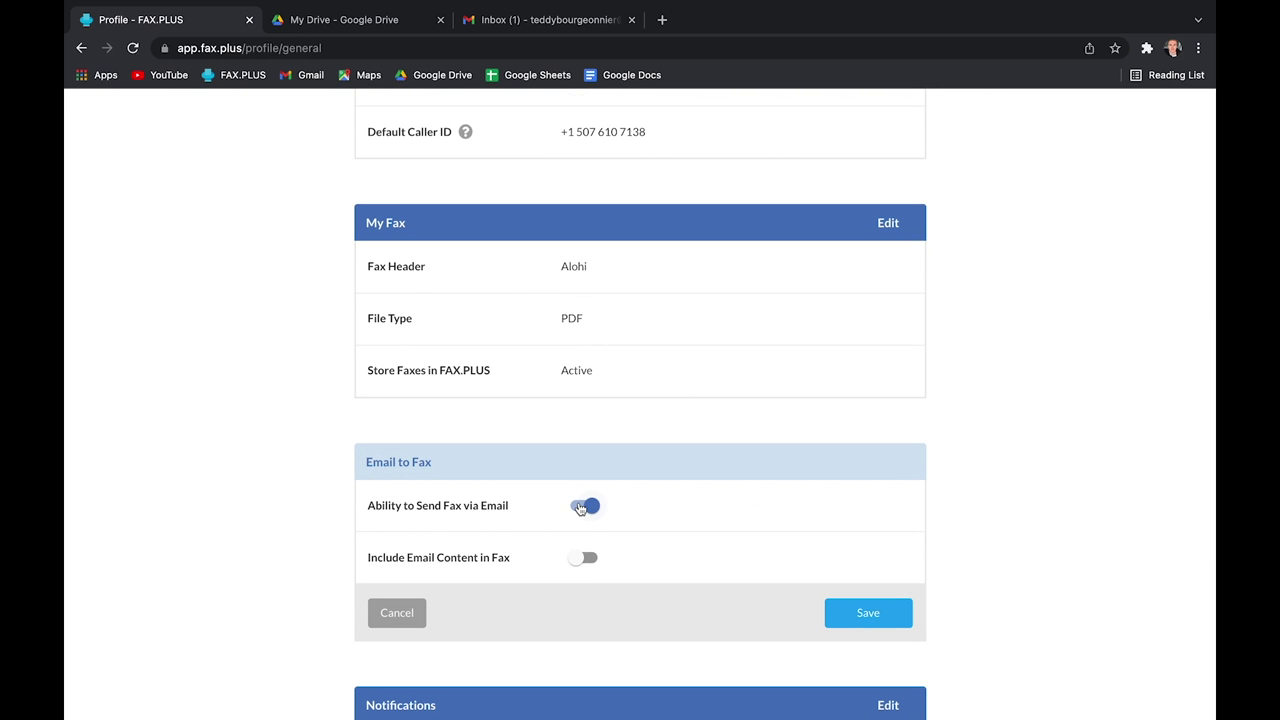
{"action": "left_click", "coordinate": [584, 558]}
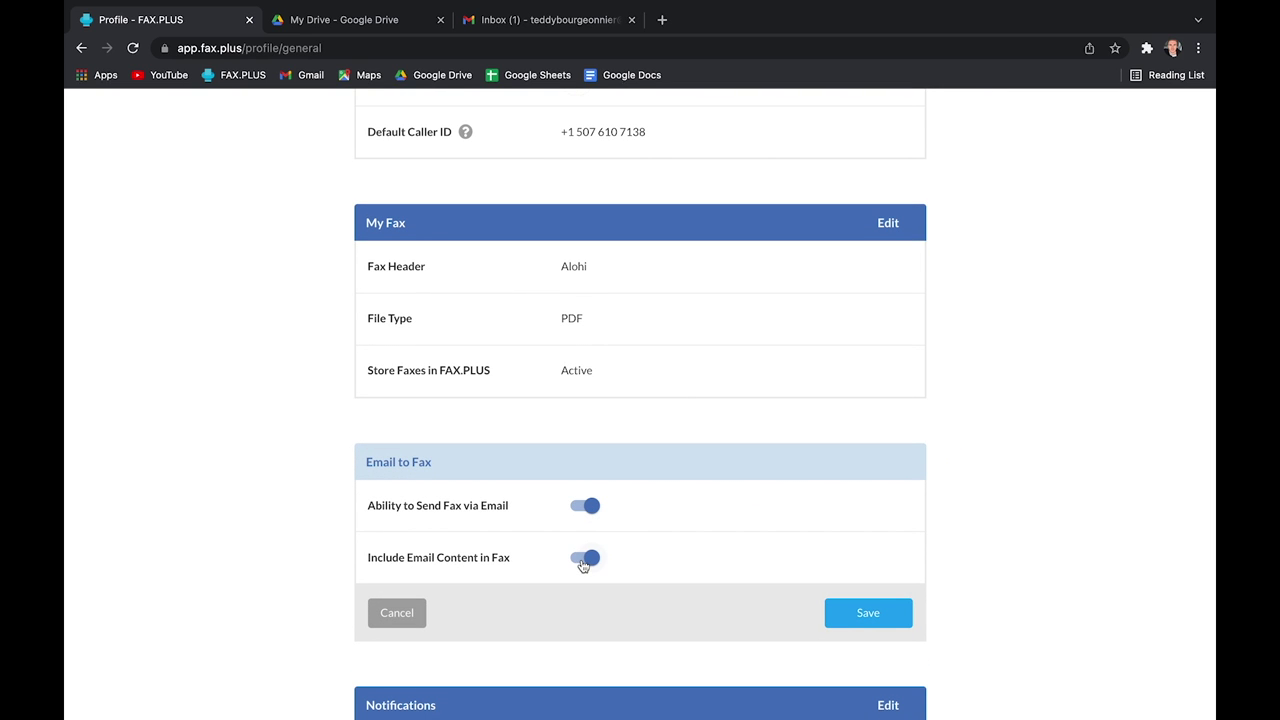
{"action": "left_click", "coordinate": [852, 615]}
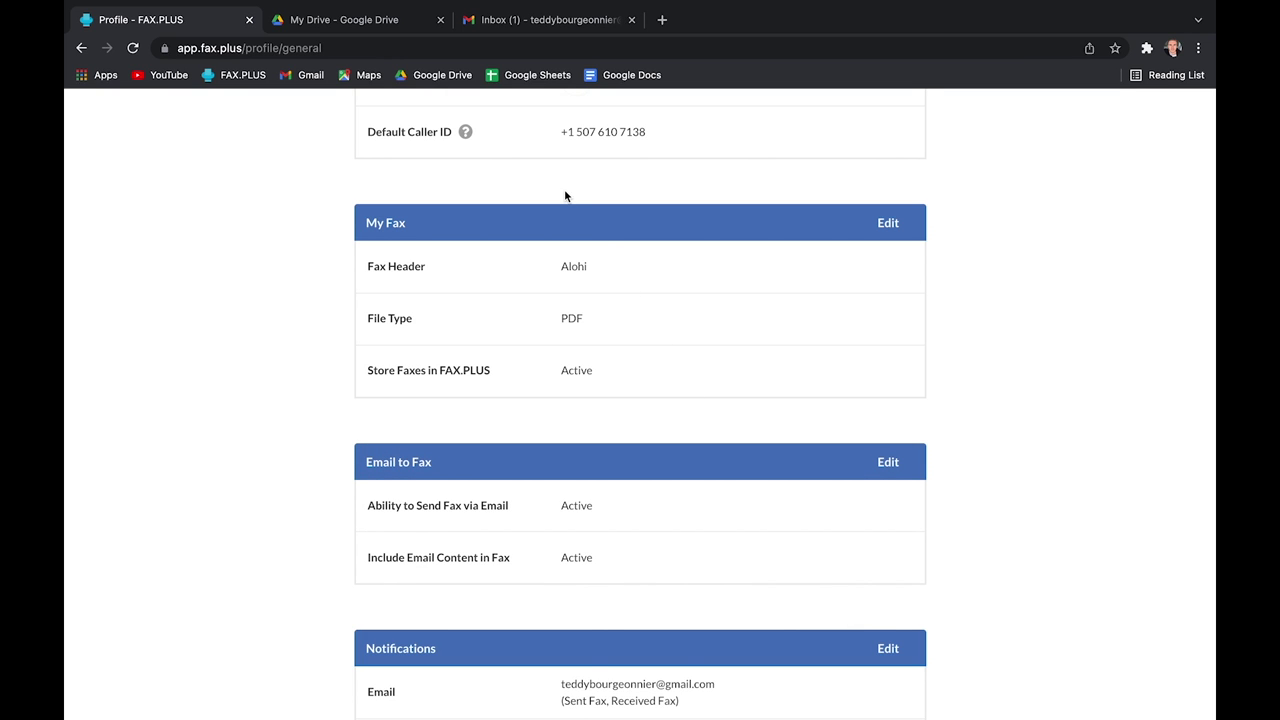
{"action": "left_click", "coordinate": [565, 19]}
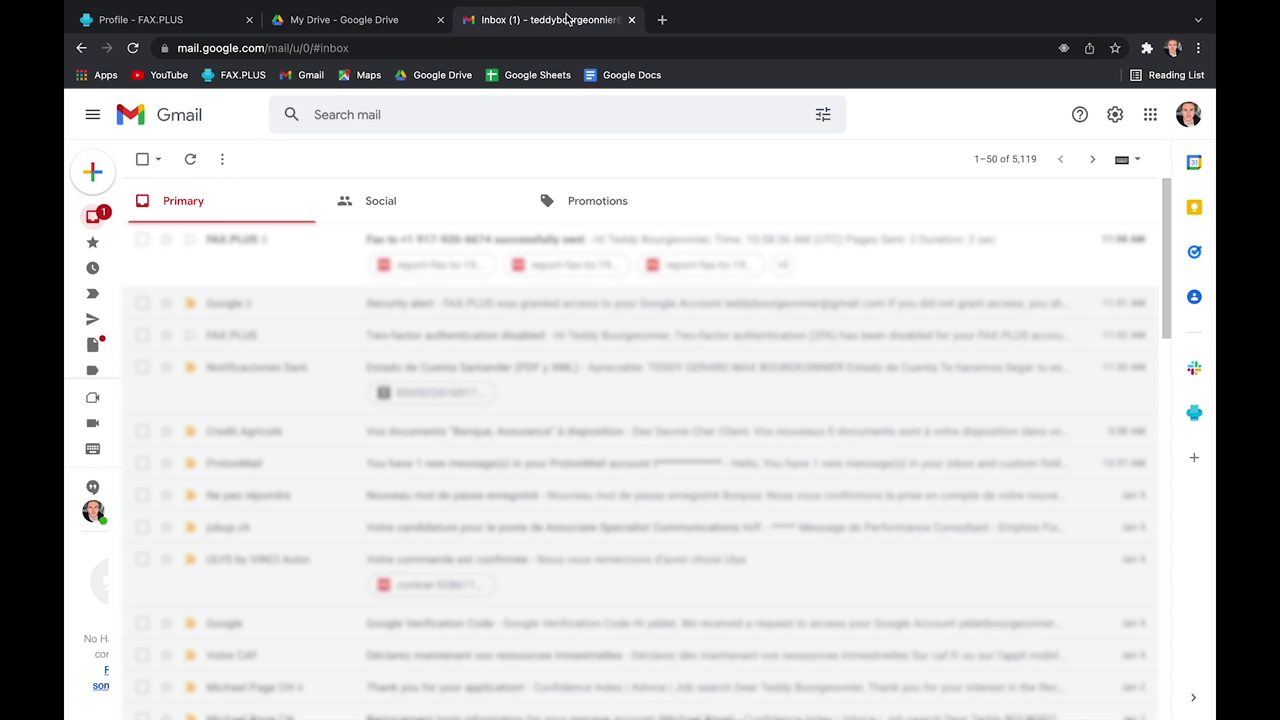
Step: Paste the recipient fax number into the Gmail FAX.PLUS panel and start a new fax titled Note
{"action": "left_click", "coordinate": [1192, 414]}
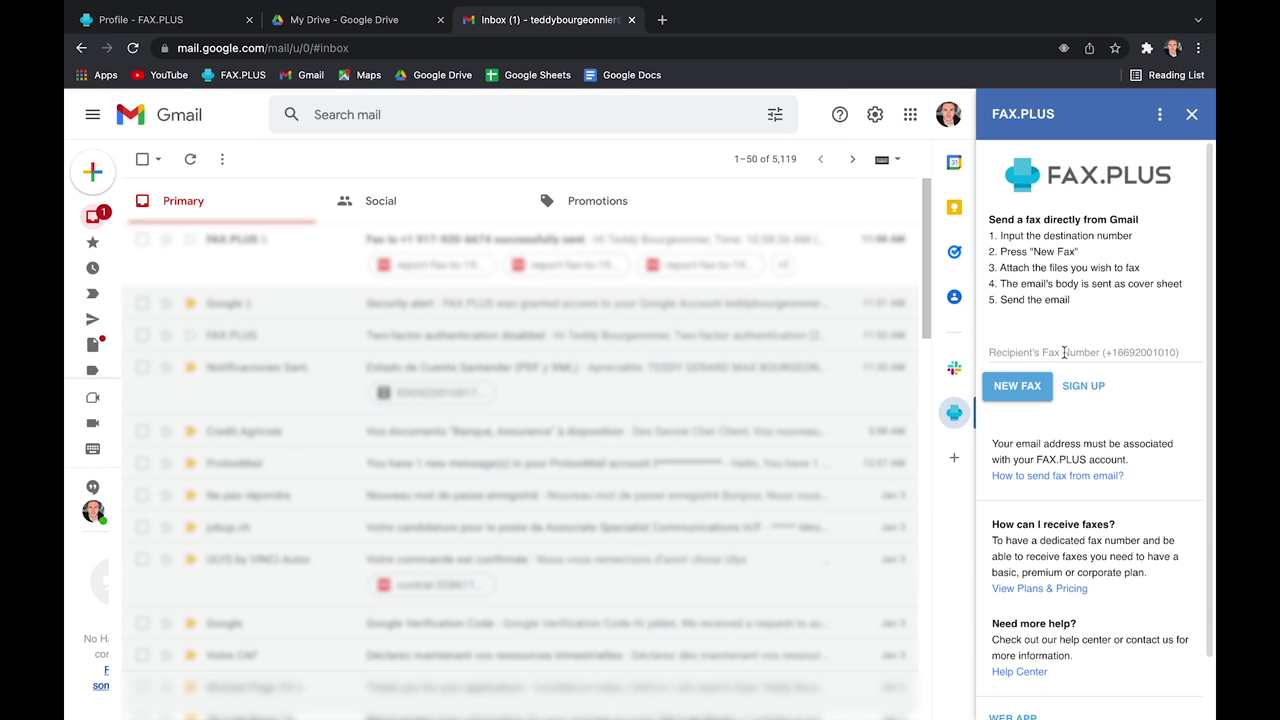
{"action": "left_click", "coordinate": [1064, 352]}
{"action": "key", "text": "super+v"}
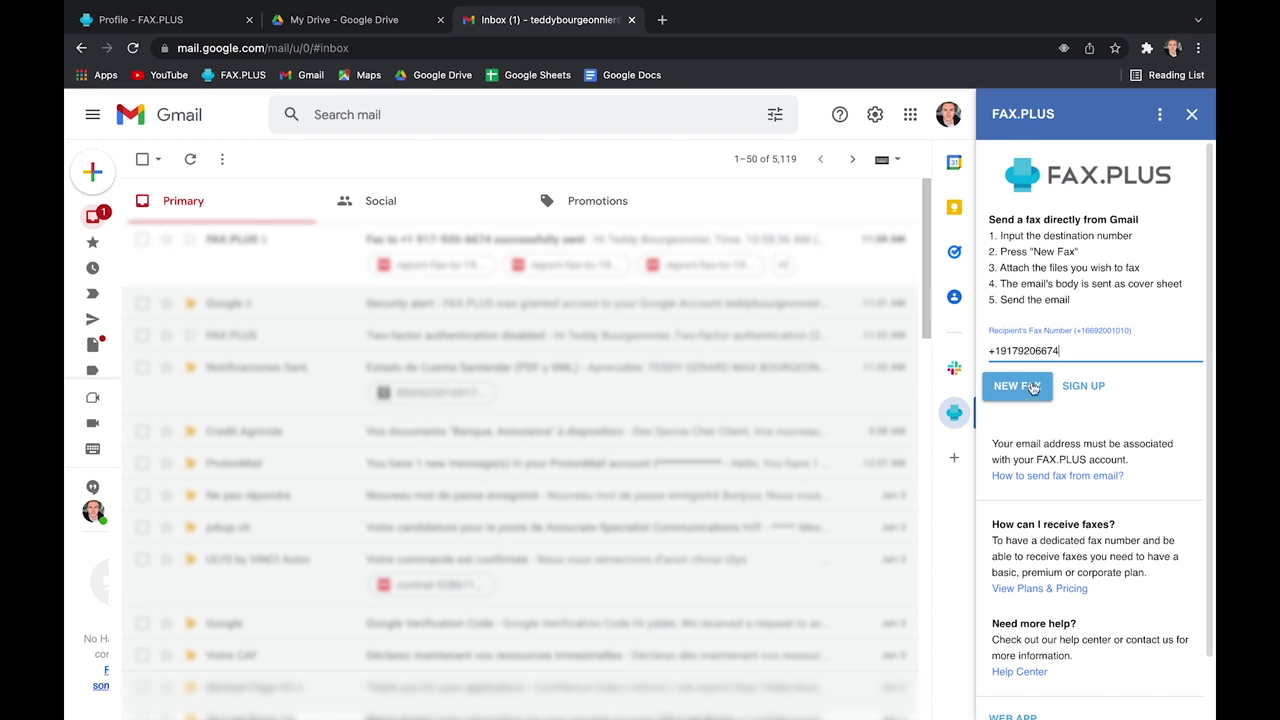
{"action": "left_click", "coordinate": [1020, 388]}
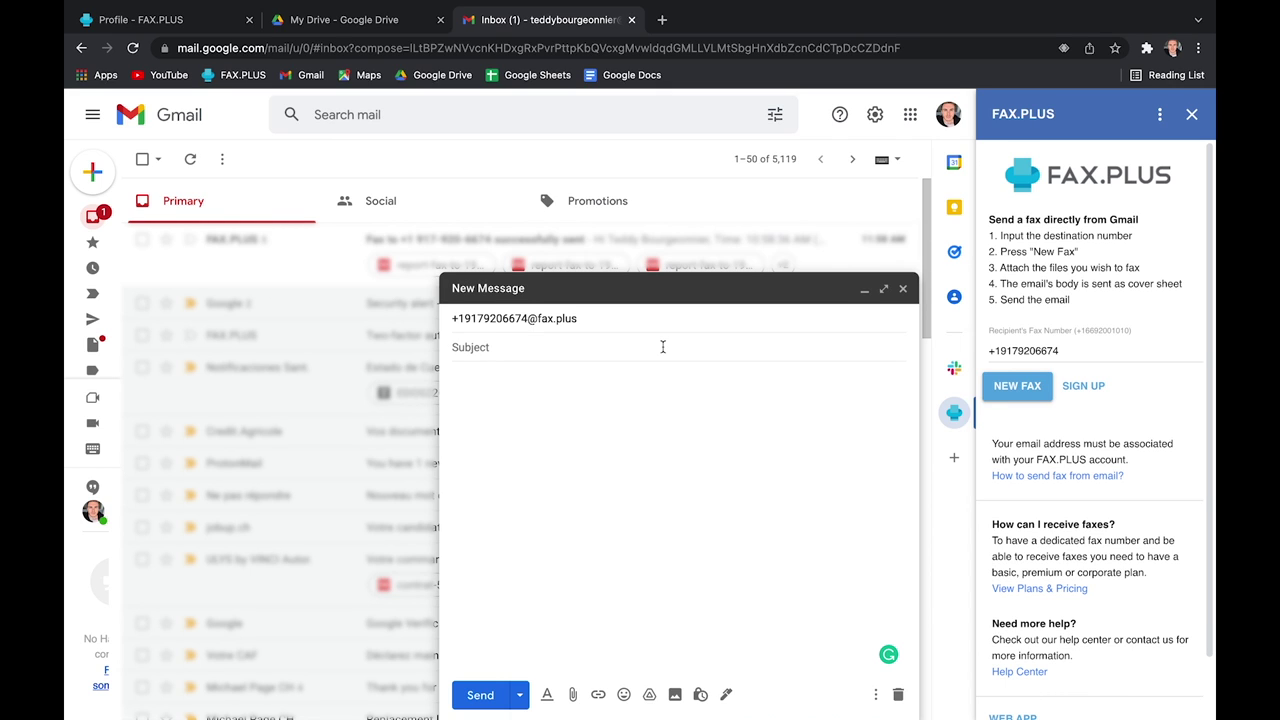
{"action": "type", "text": "Note"}
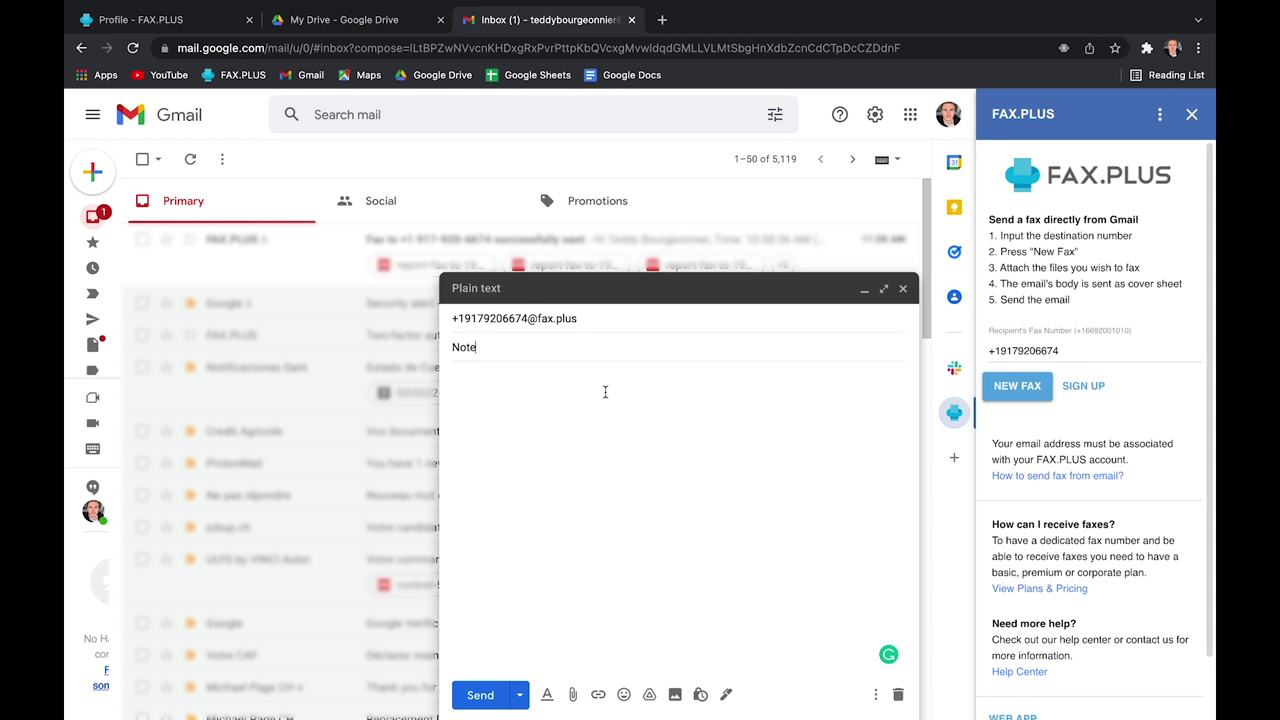
Step: Attach Contract 2.pdf, write the cover-sheet message, and send the fax email
{"action": "left_click", "coordinate": [572, 694]}
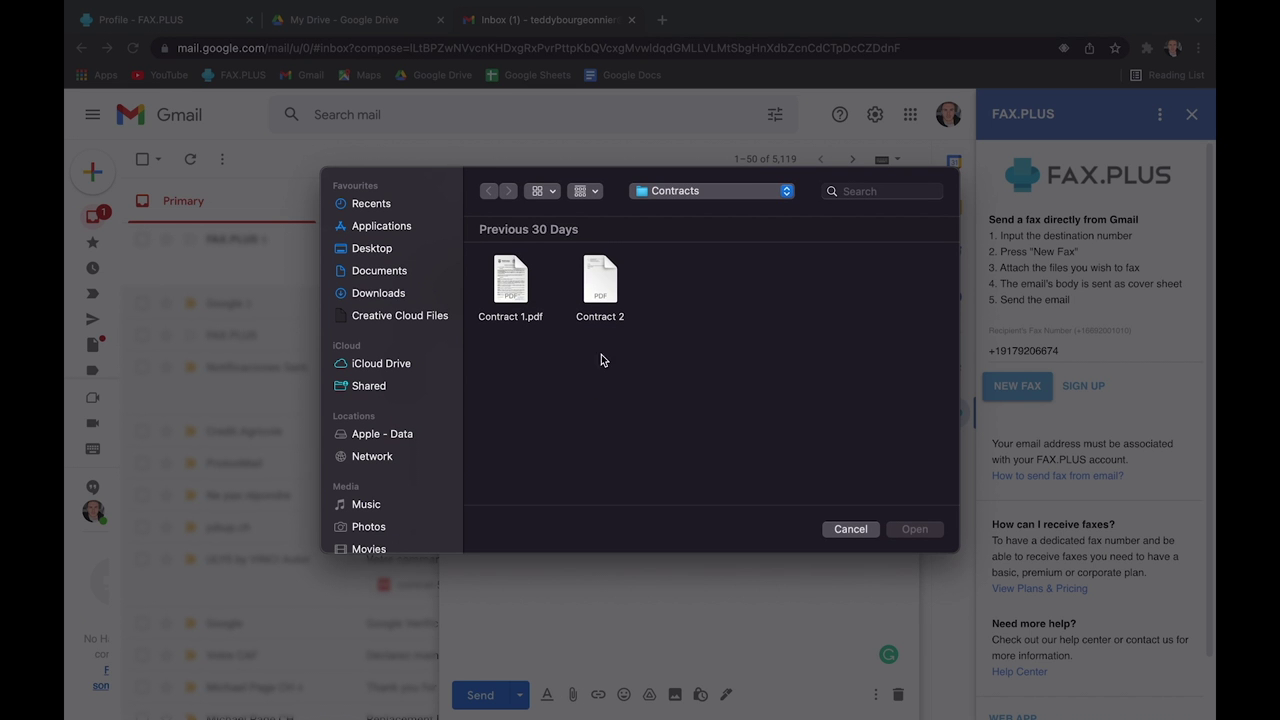
{"action": "double_click", "coordinate": [600, 282]}
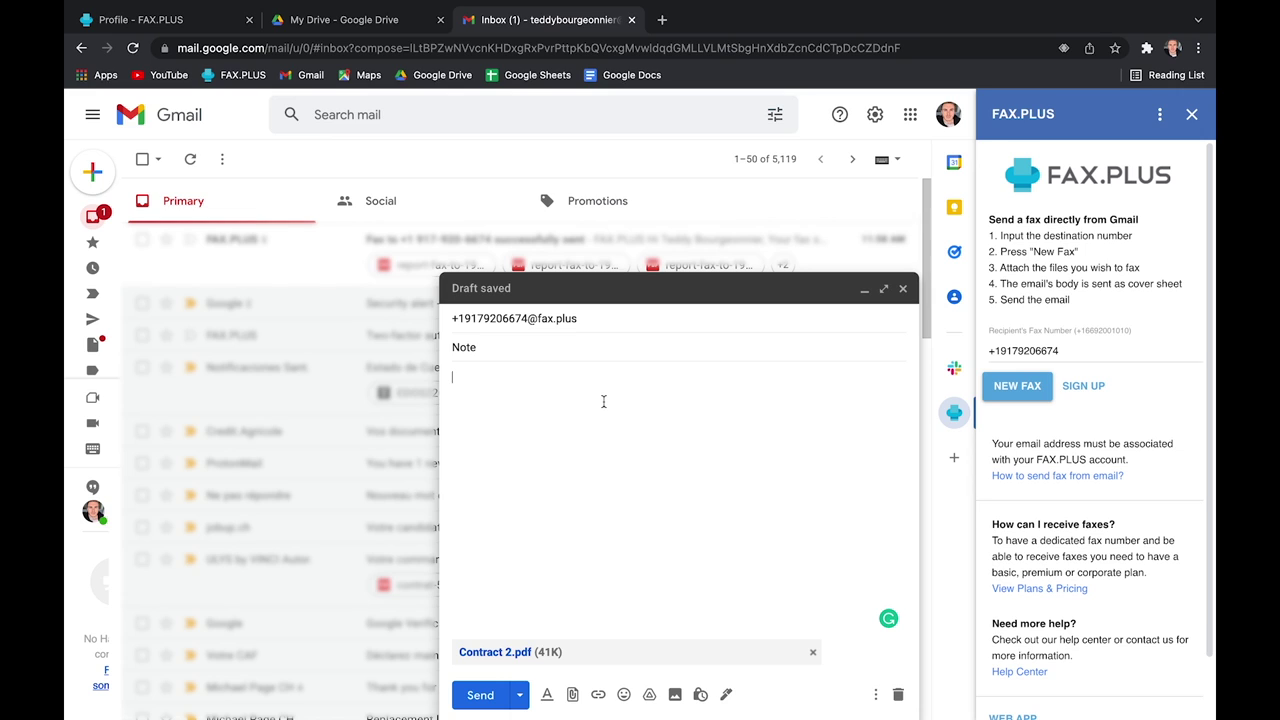
{"action": "type", "text": "This is a cover sheet"}
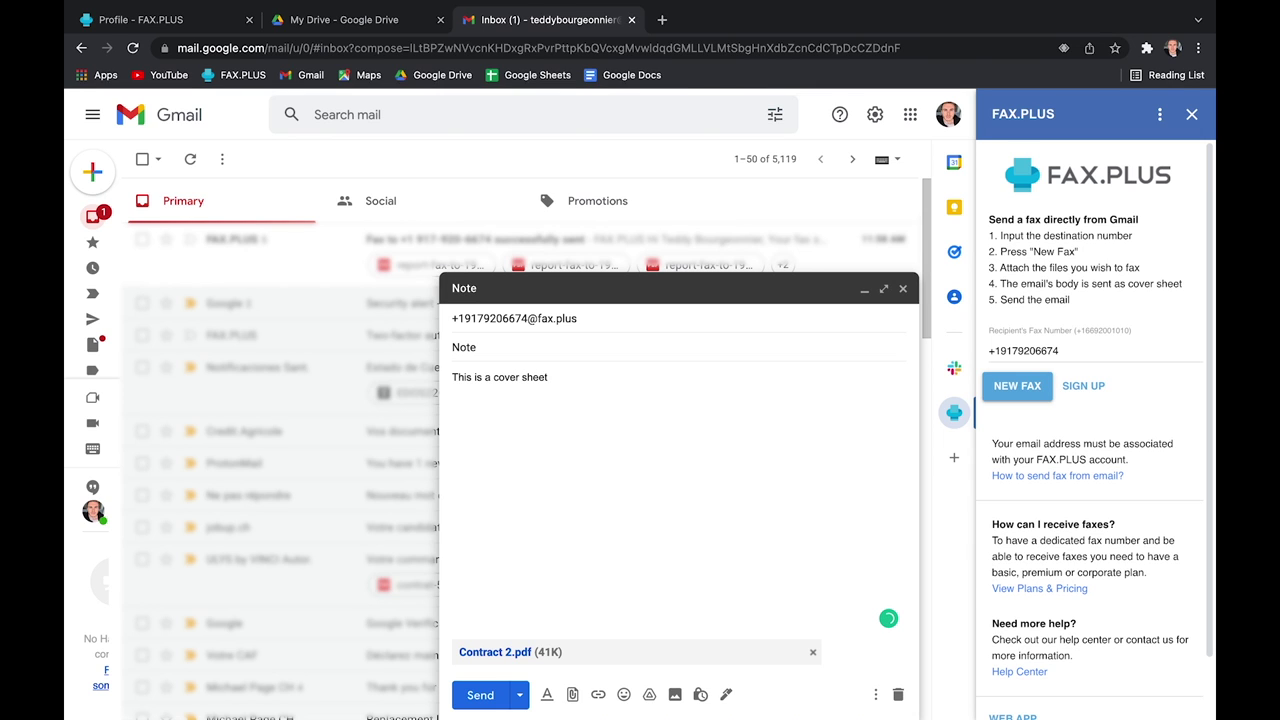
{"action": "left_click", "coordinate": [484, 695]}
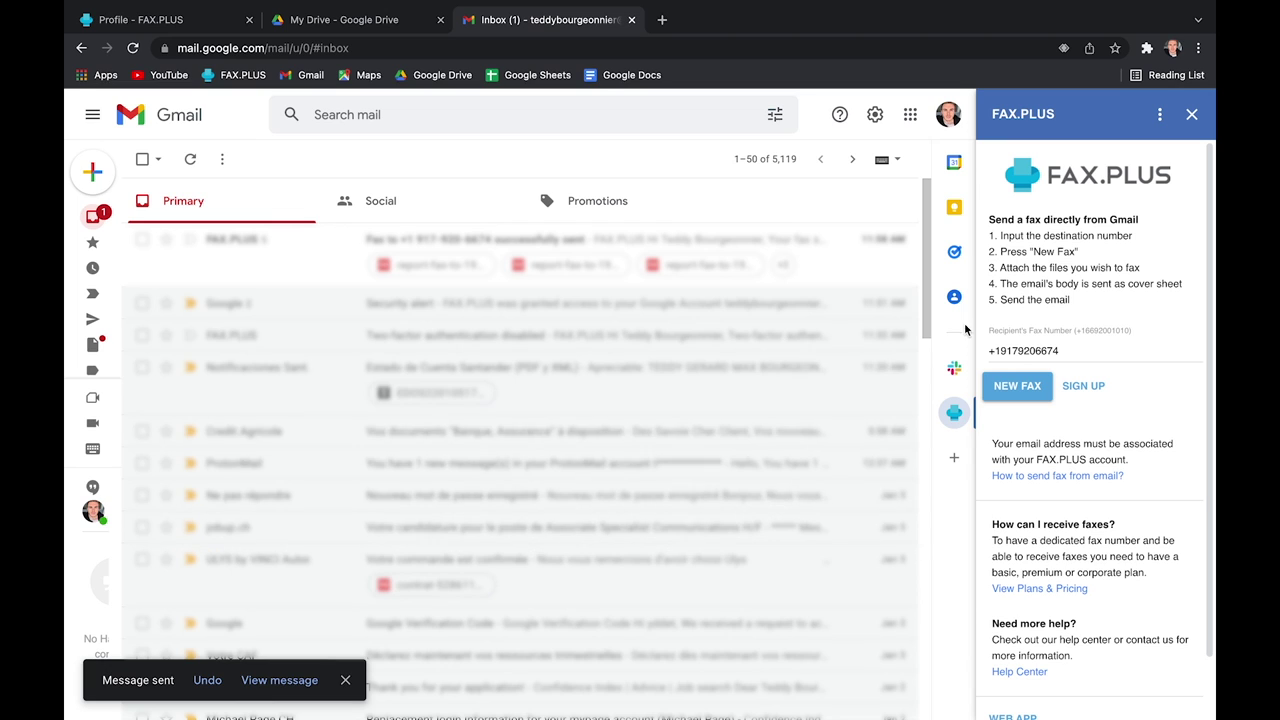
{"action": "left_click", "coordinate": [1193, 115]}
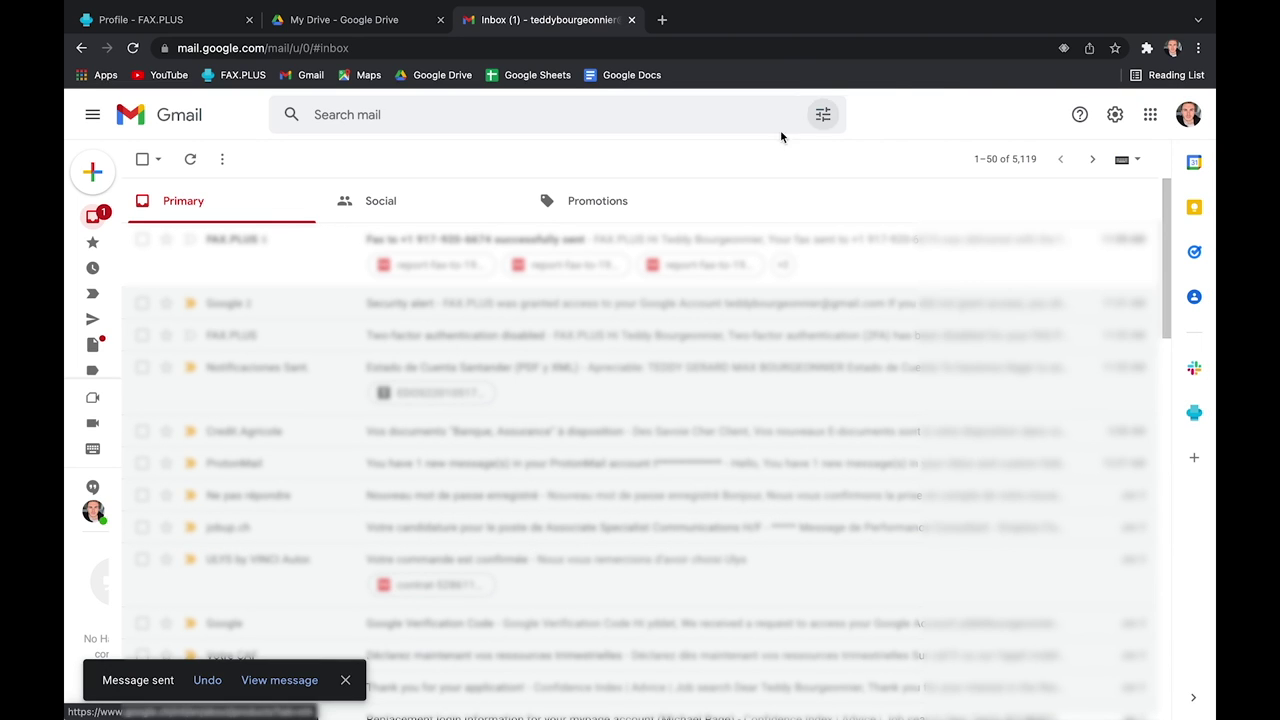
Step: Compose an email addressed to the recipient's fax.plus address
{"action": "left_click", "coordinate": [99, 179]}
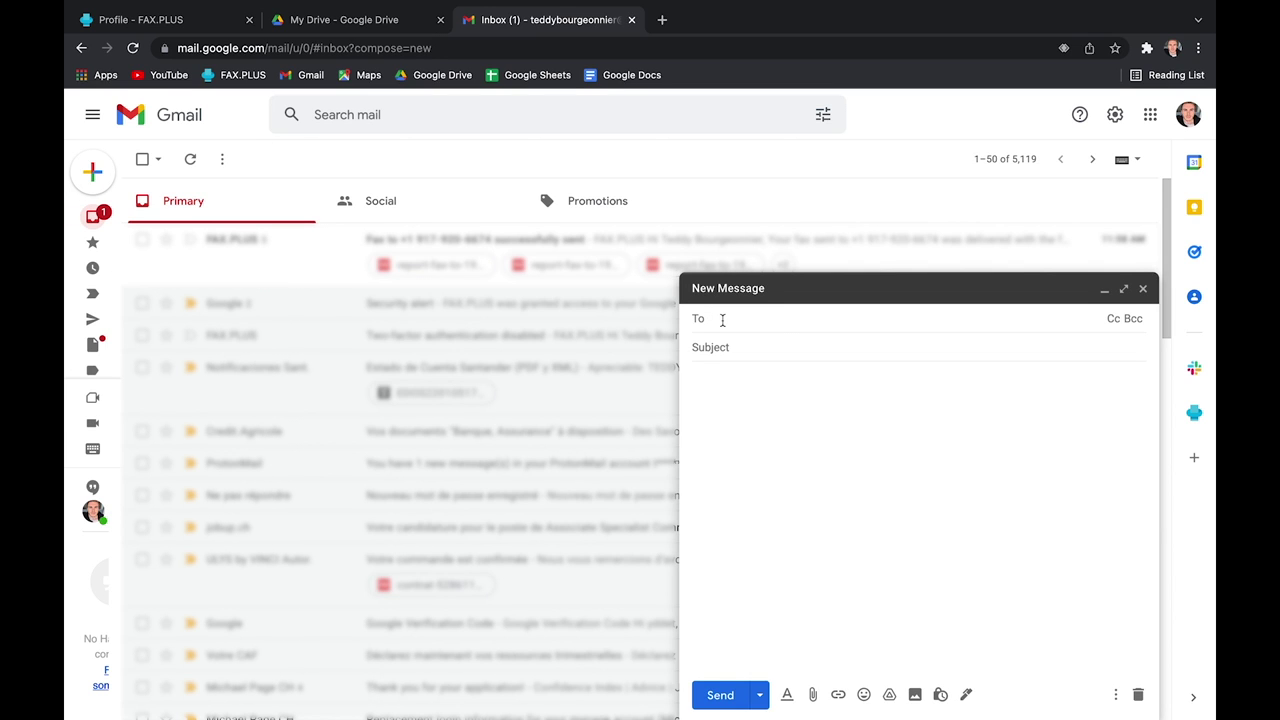
{"action": "key", "text": "super+v"}
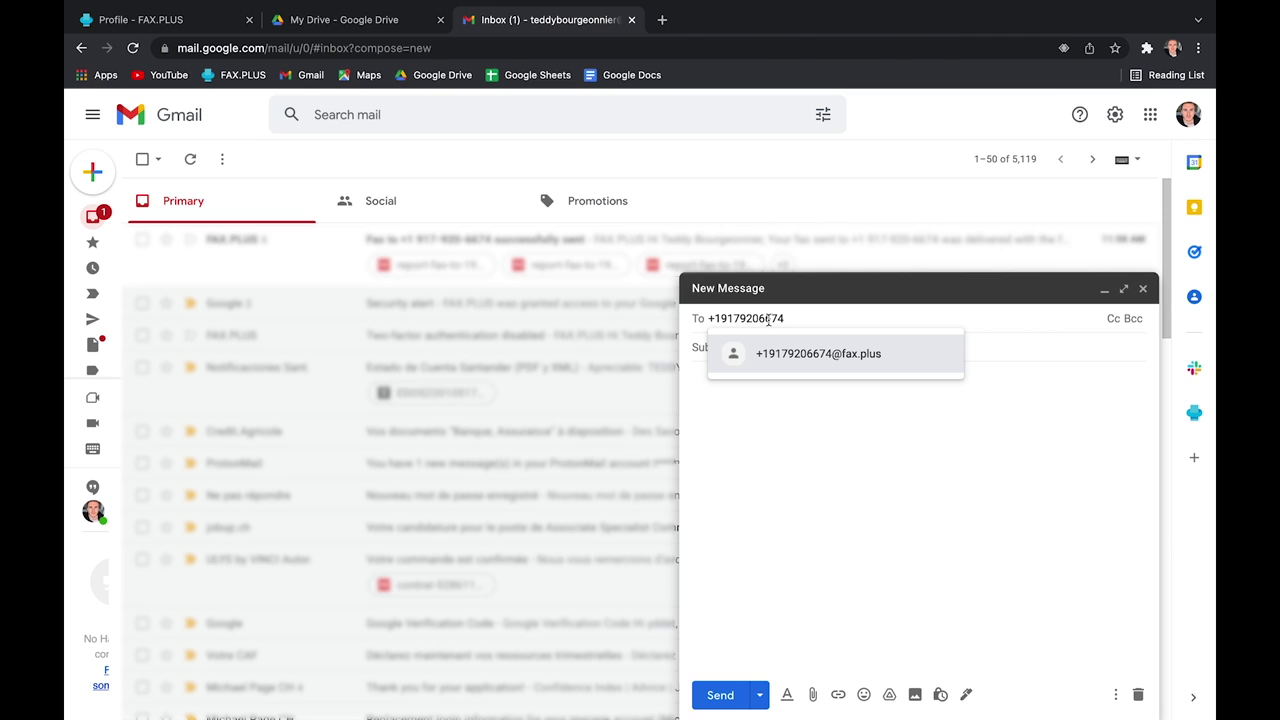
{"action": "left_click", "coordinate": [809, 353]}
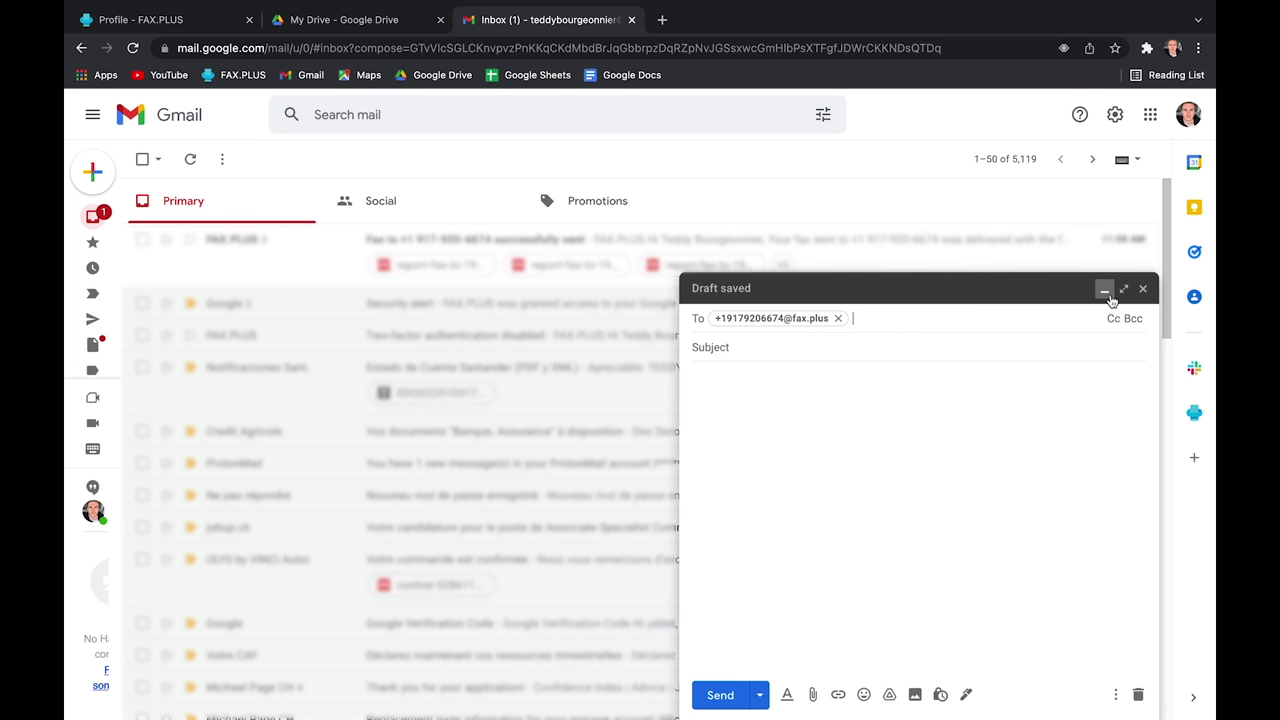
Step: Discard the draft, read the Successfully Sent confirmation email, and return to the Profile tab
{"action": "left_click", "coordinate": [1143, 288]}
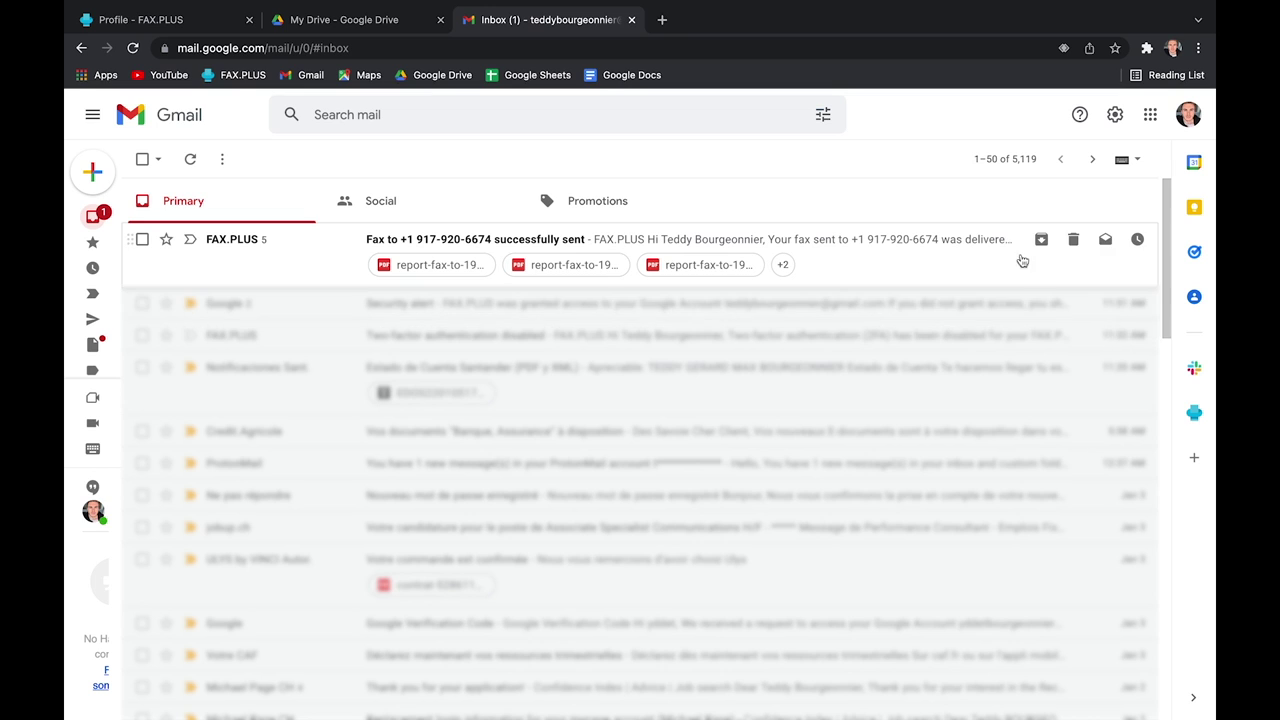
{"action": "left_click", "coordinate": [943, 240]}
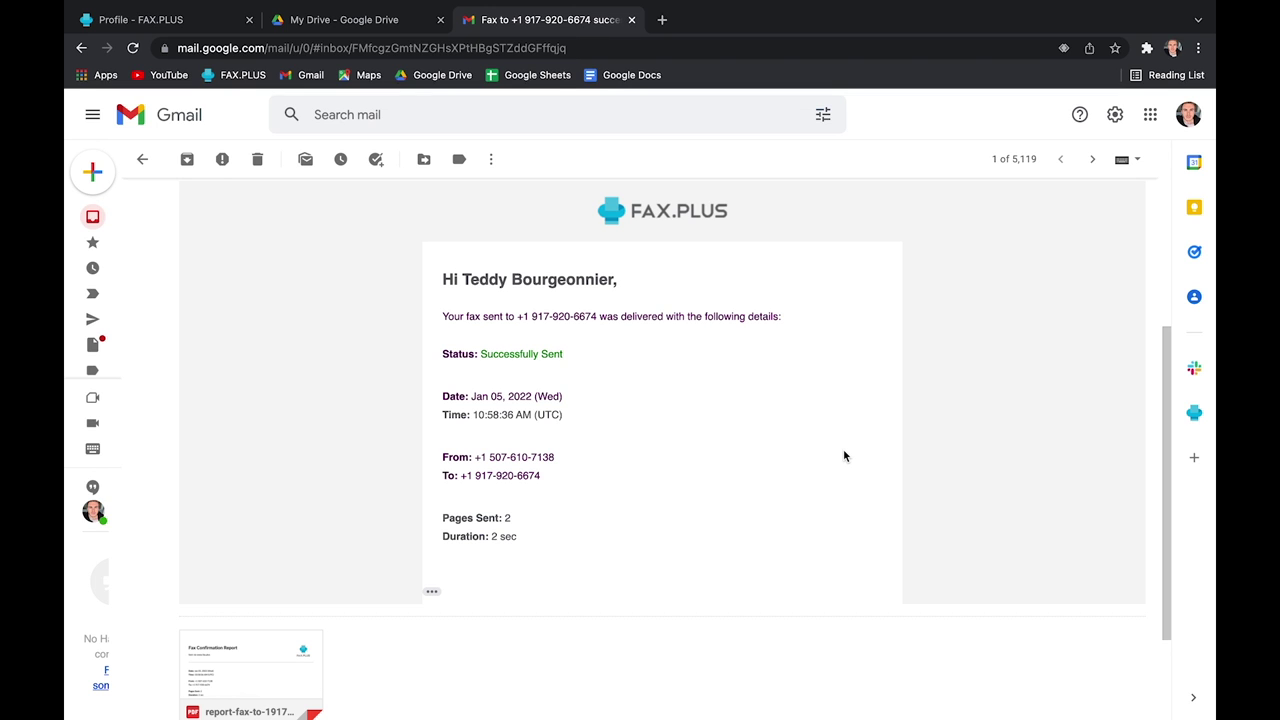
{"action": "left_click", "coordinate": [168, 26]}
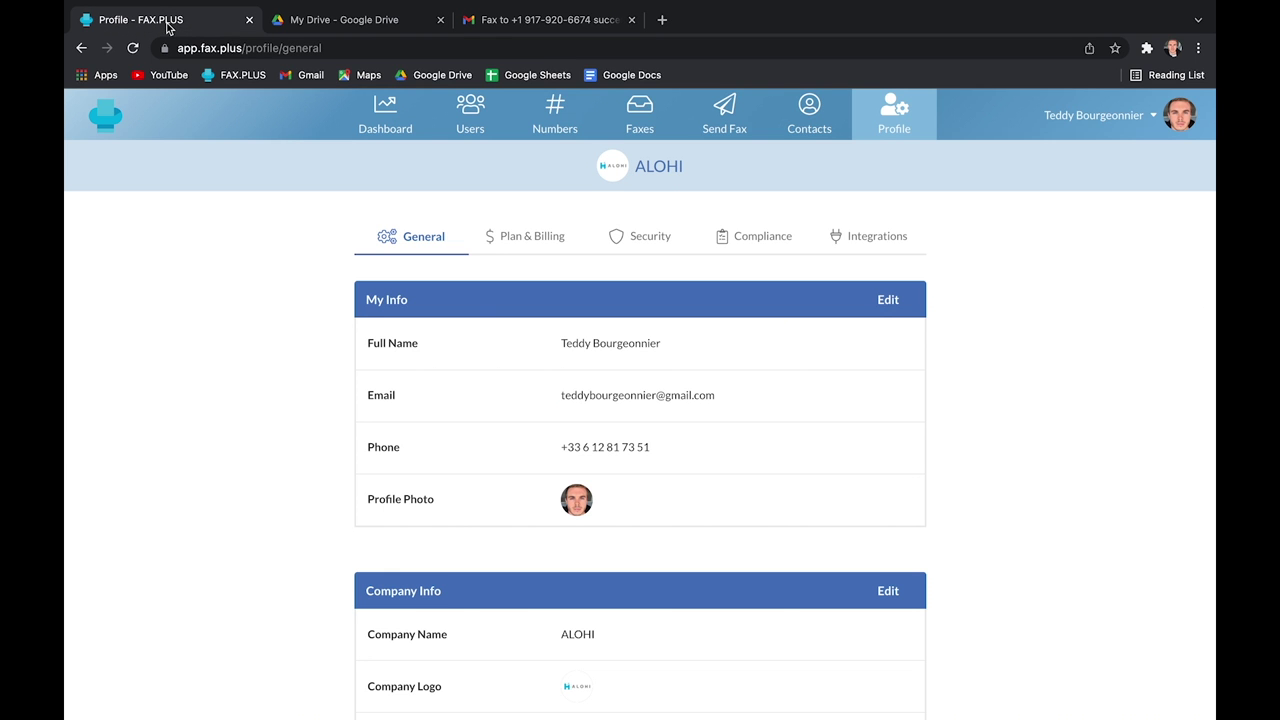
Step: Show the Sent tab under Faxes to list the already-sent faxes
{"action": "left_click", "coordinate": [634, 126]}
{"action": "left_click", "coordinate": [557, 360]}
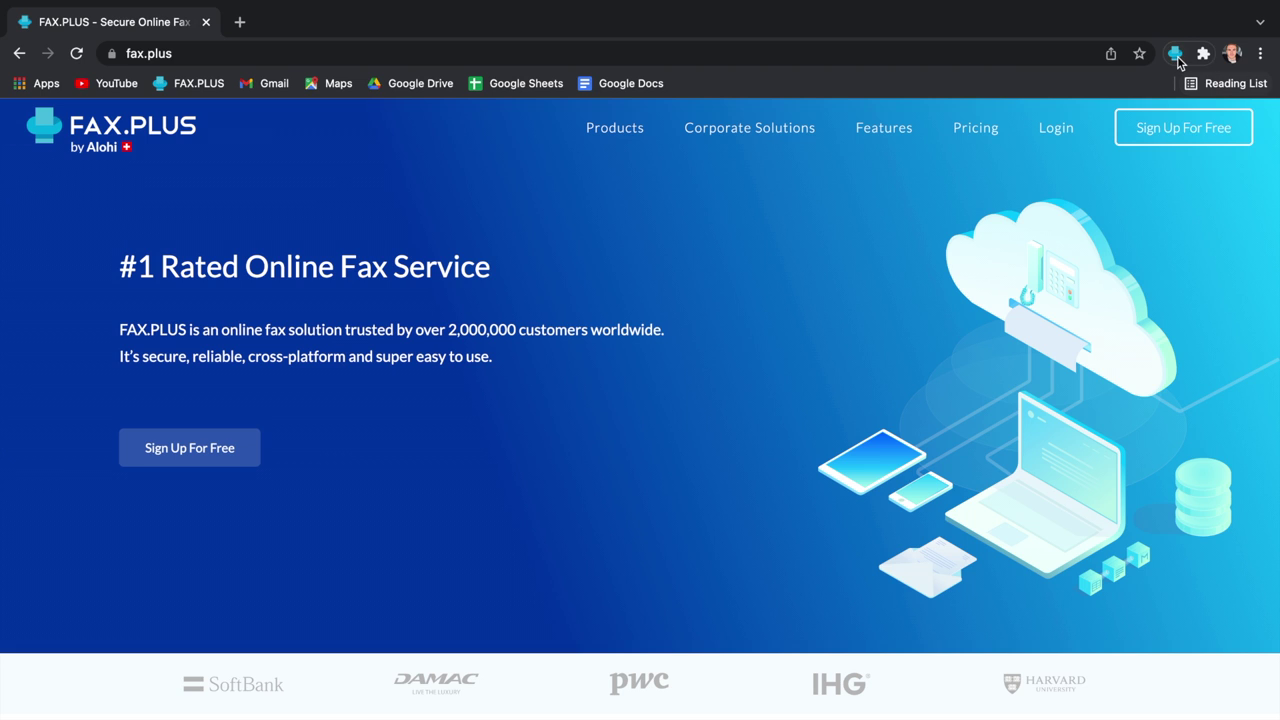
Step: Open FAX.PLUS's send-fax page, then reach the Chrome Web Store from Manage Extensions
{"action": "left_click", "coordinate": [1177, 58]}
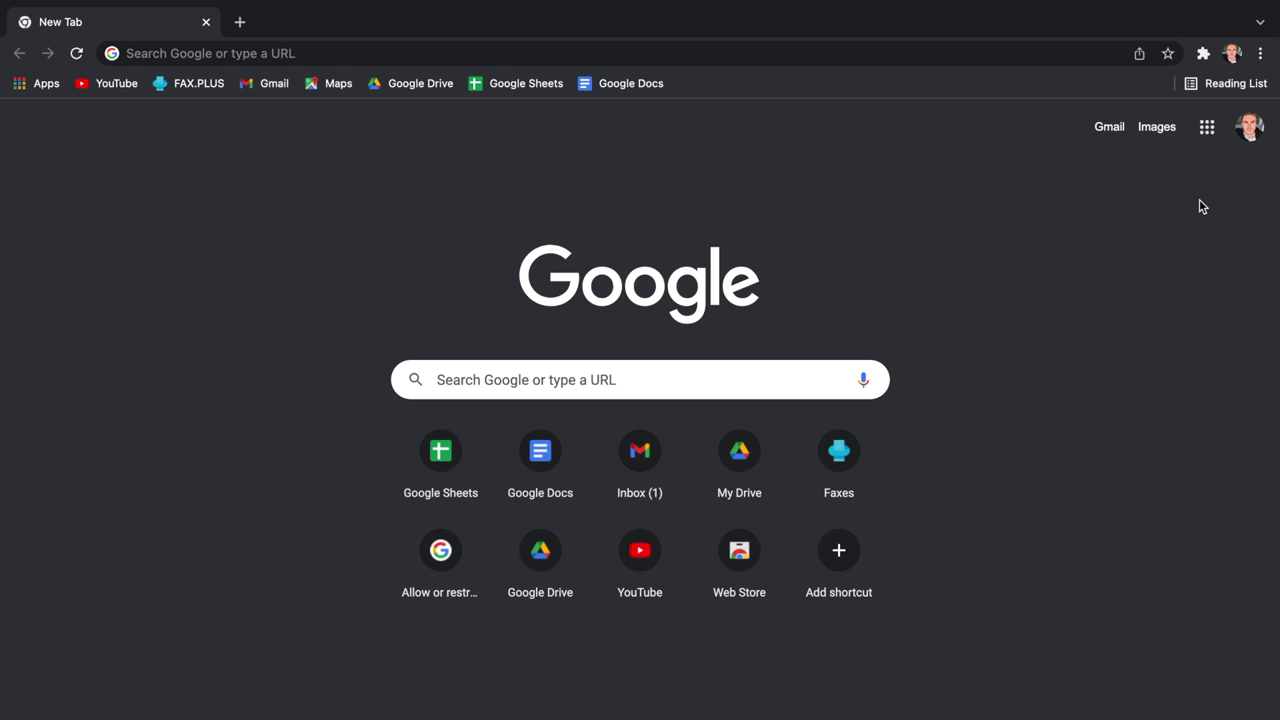
{"action": "left_click", "coordinate": [1203, 55]}
{"action": "left_click", "coordinate": [1046, 220]}
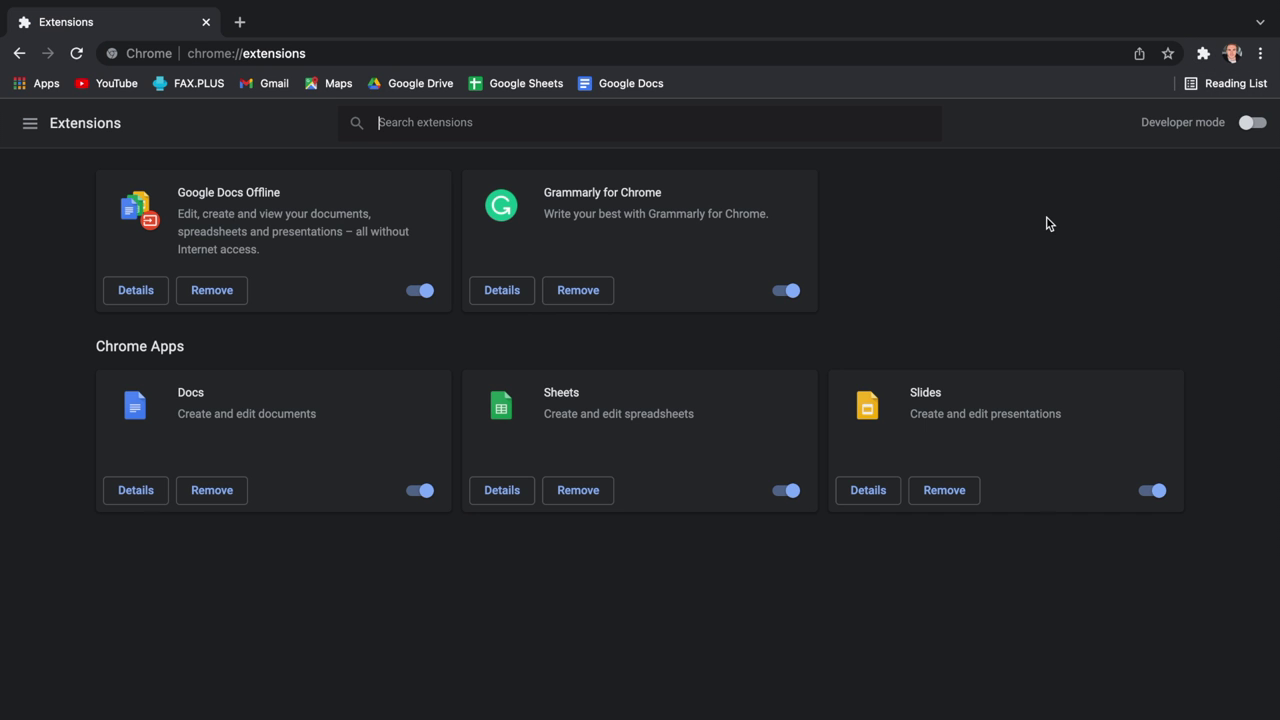
{"action": "left_click", "coordinate": [30, 123]}
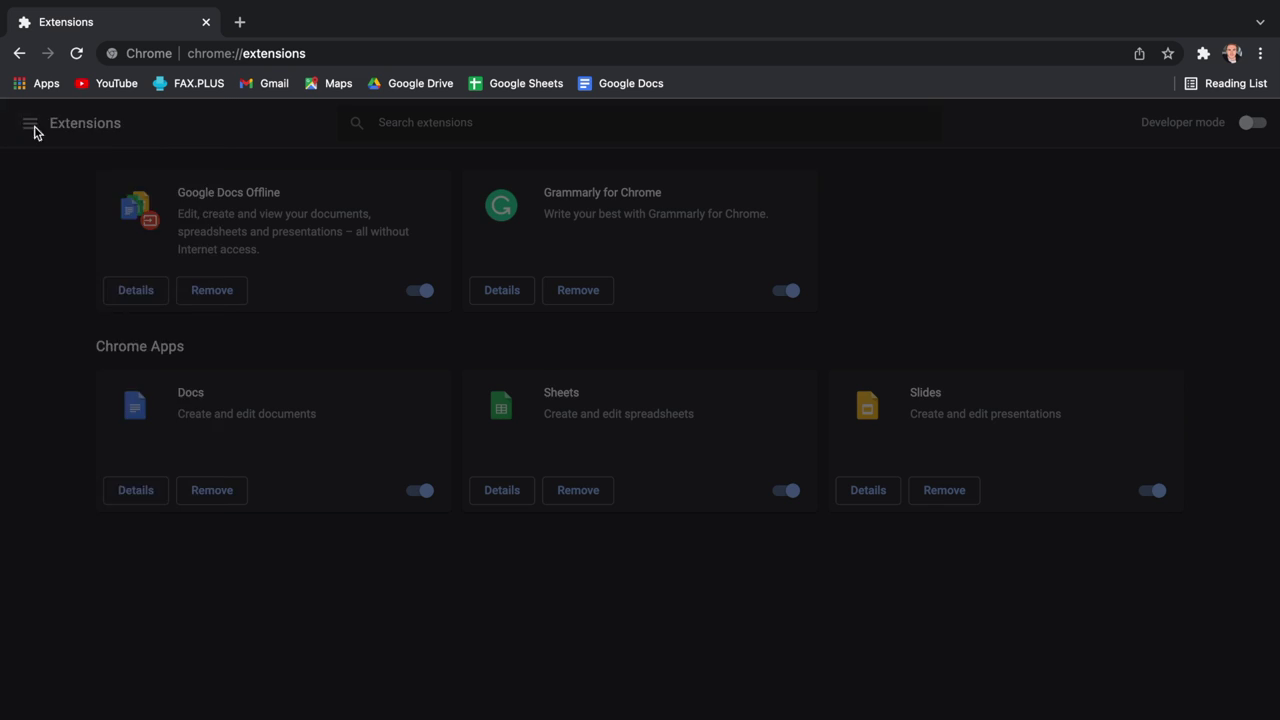
{"action": "left_click", "coordinate": [192, 543]}
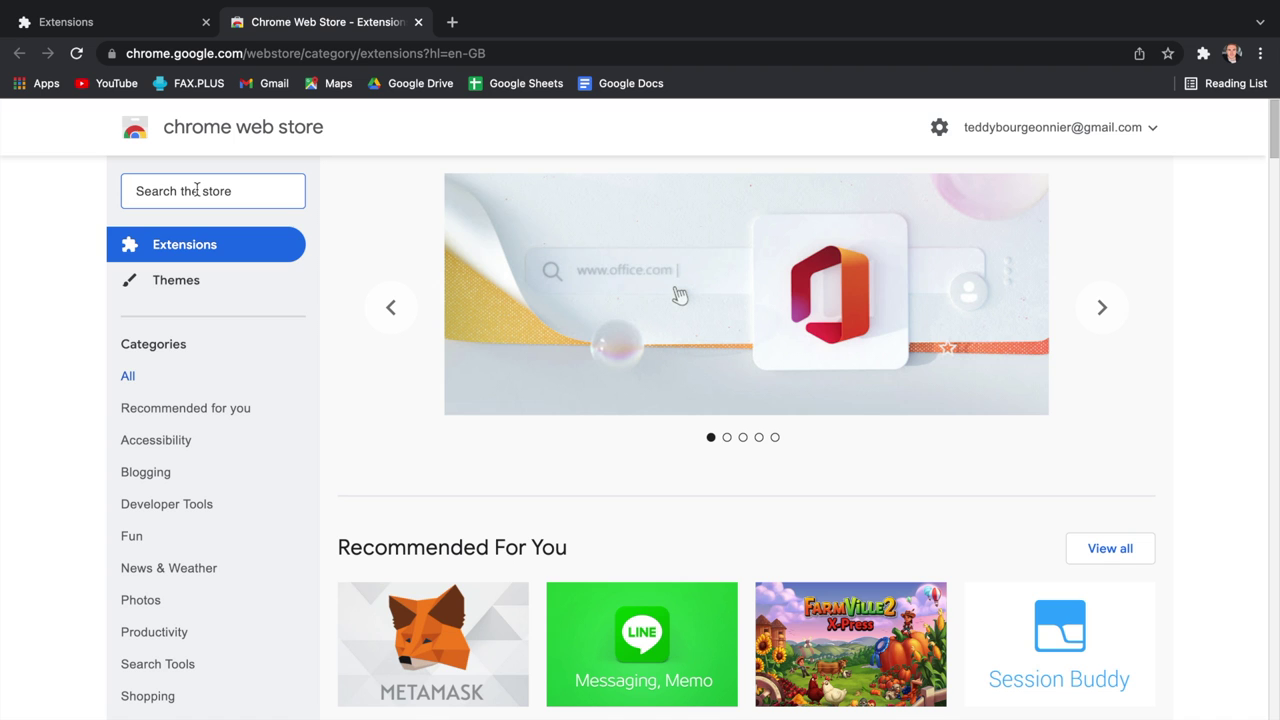
Step: Search the store for 'FAX.PLUS' and add the FAX.PLUS - Receive & Send Fax Online extension
{"action": "type", "text": "FAX.P"}
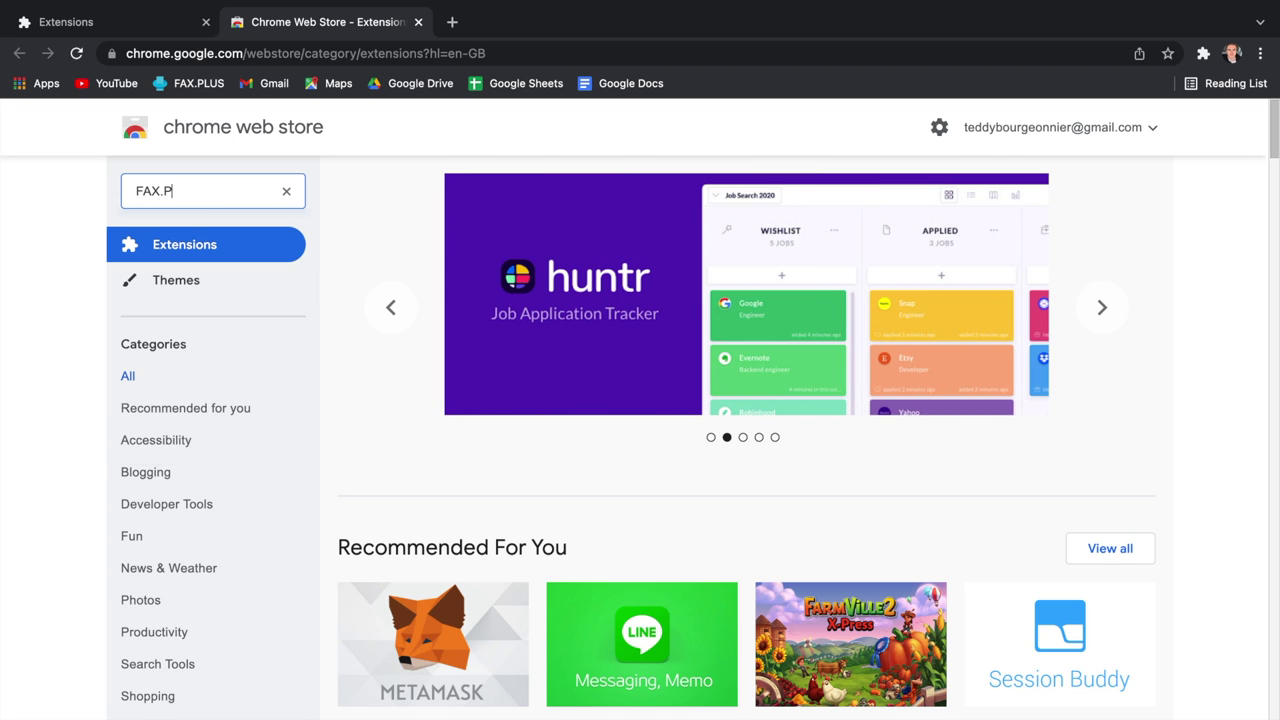
{"action": "type", "text": "LUS"}
{"action": "key", "text": "Return"}
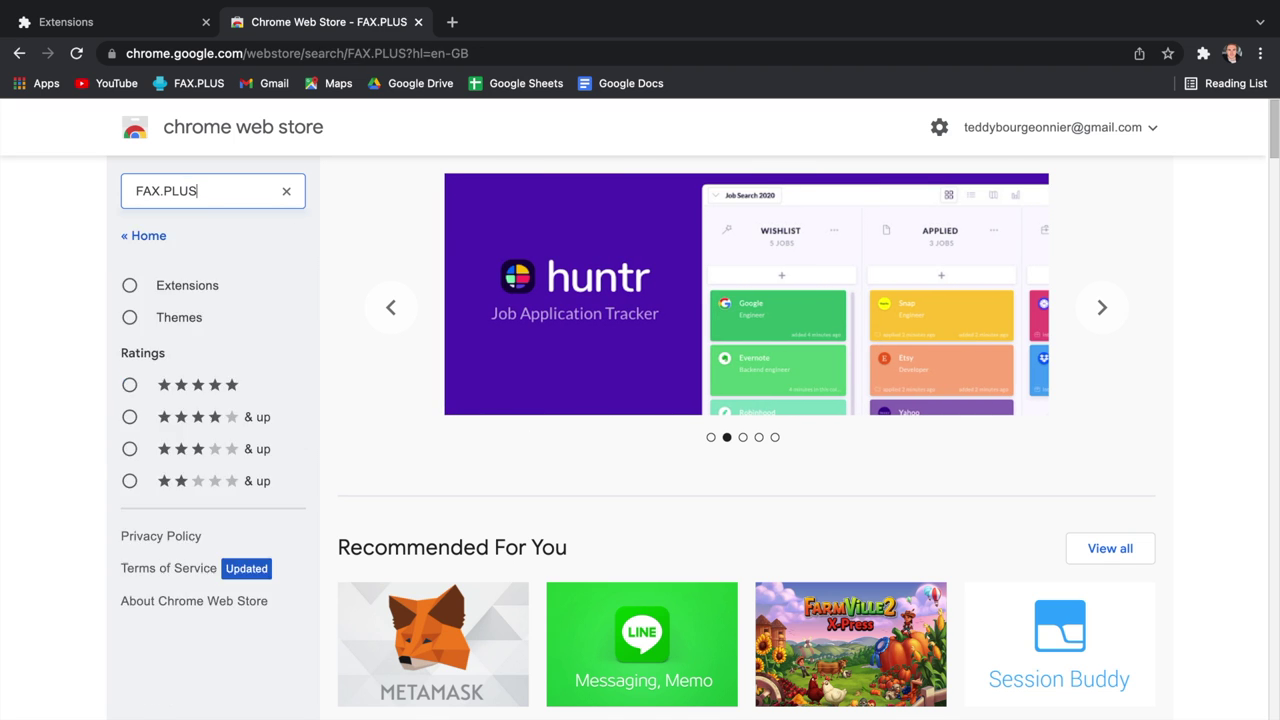
{"action": "left_click", "coordinate": [641, 282]}
{"action": "left_click", "coordinate": [1012, 254]}
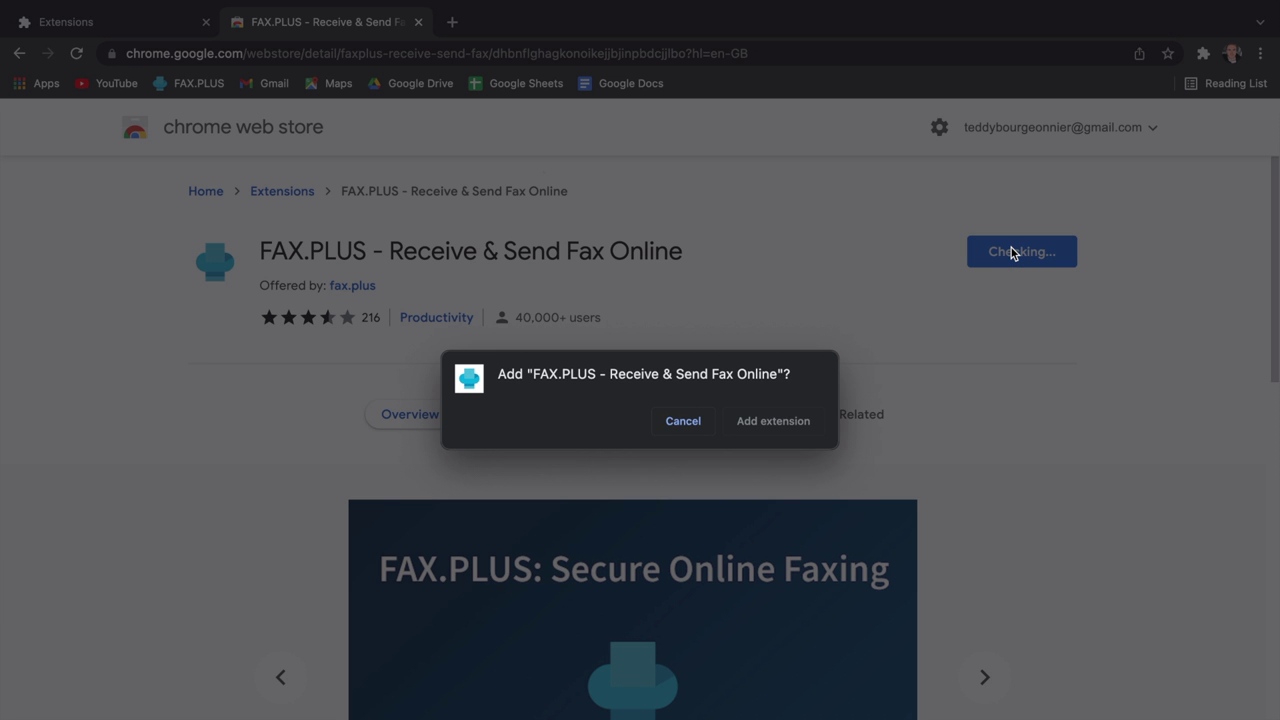
{"action": "left_click", "coordinate": [785, 425]}
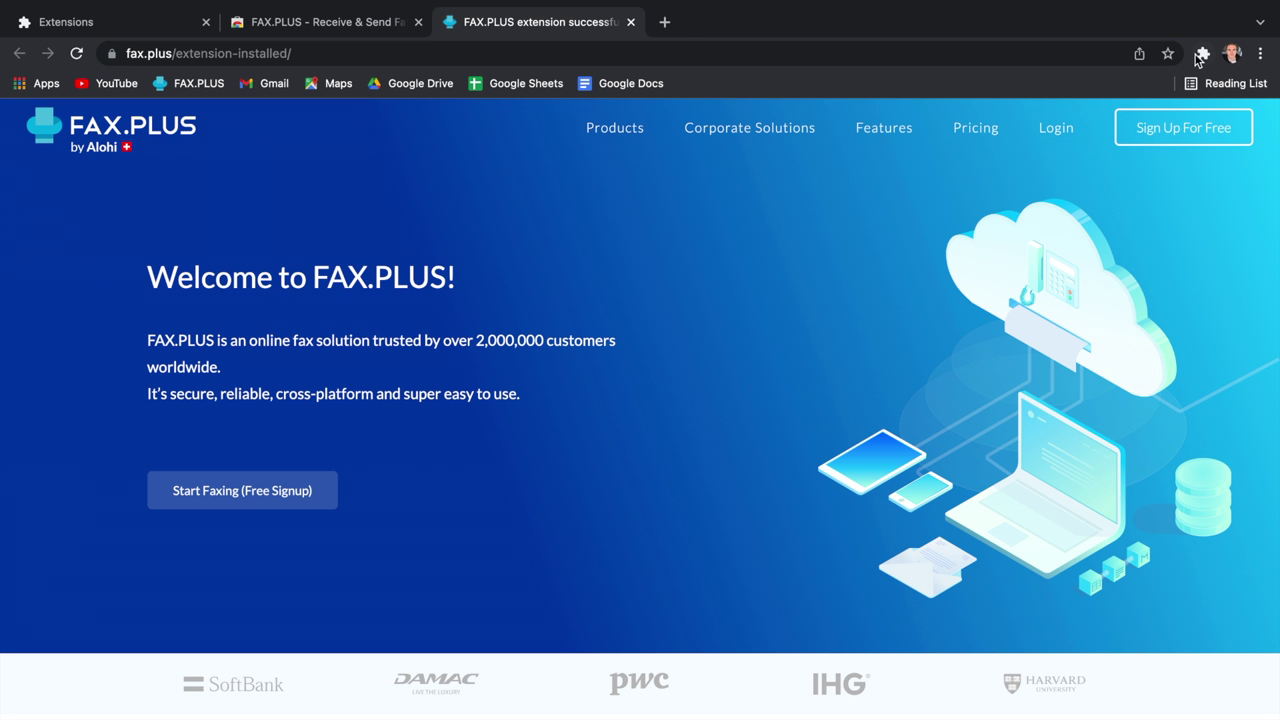
{"action": "left_click", "coordinate": [1203, 53]}
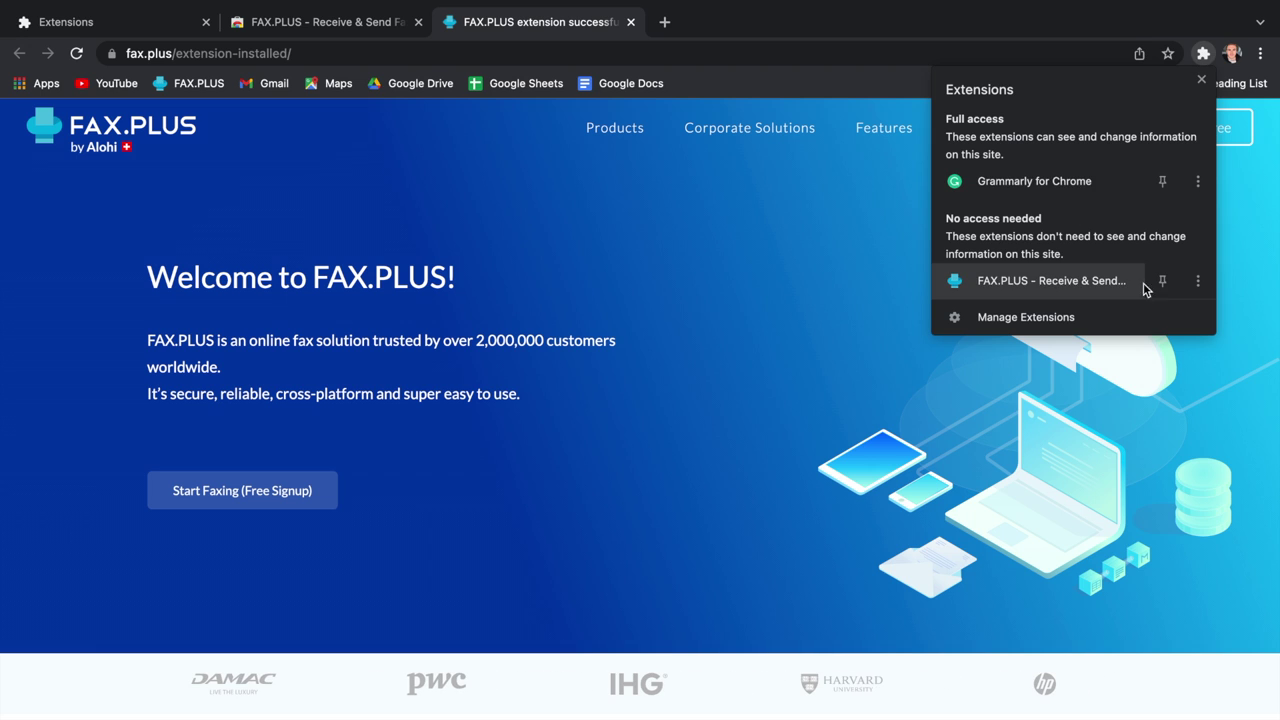